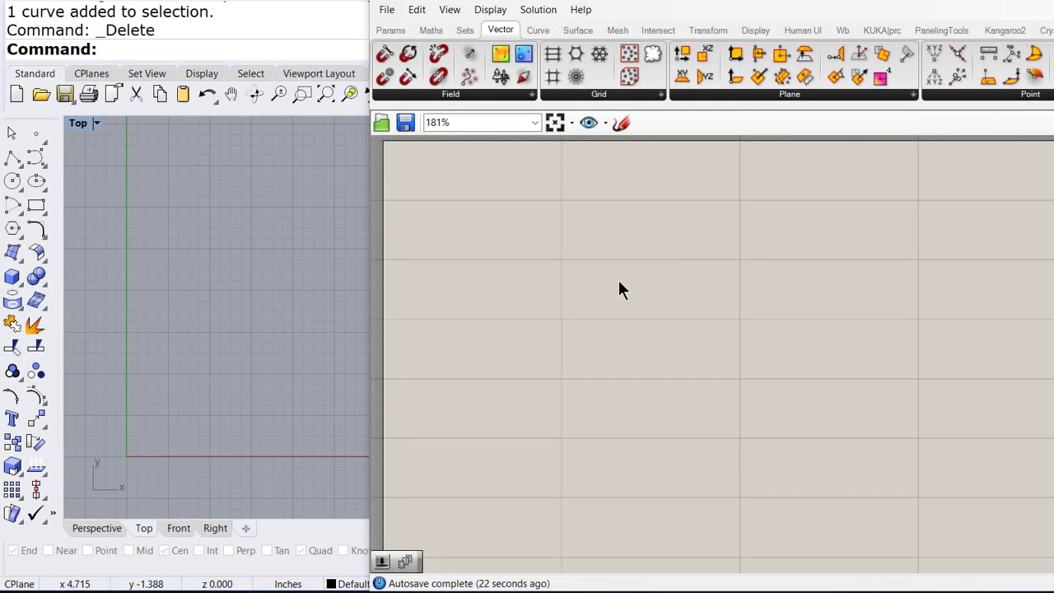
# Create a Number Slider set to 3 and wire it into a Series component's Count
pyautogui.doubleClick(619, 283)
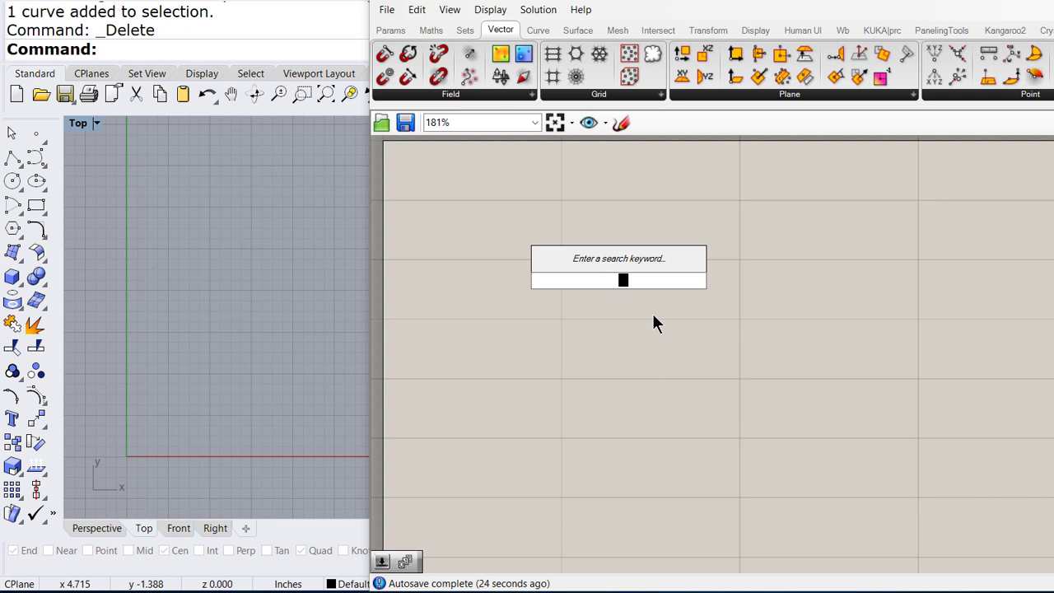
pyautogui.write('3<')
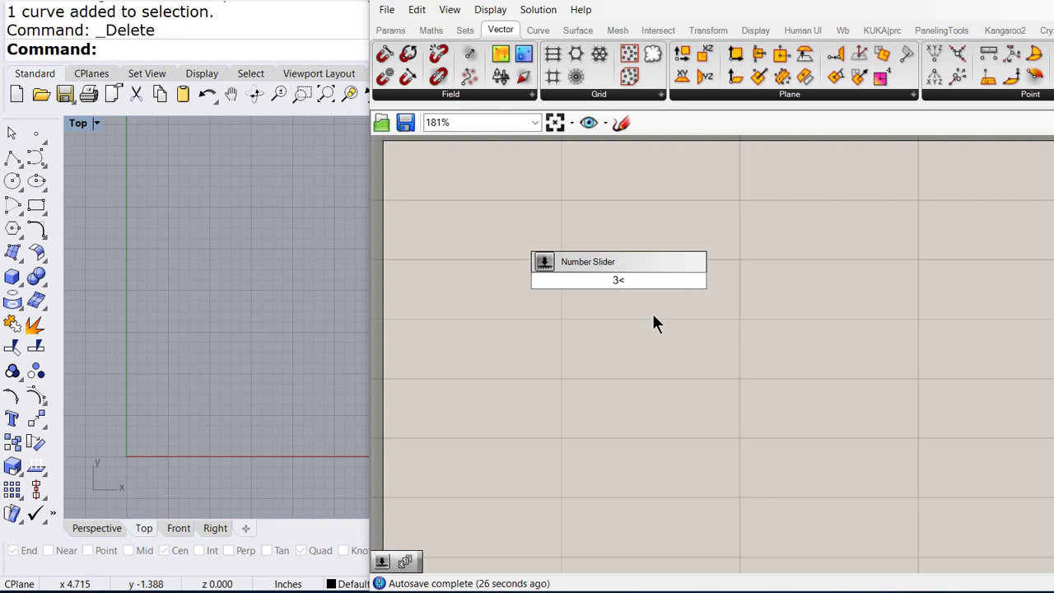
pyautogui.write('12')
pyautogui.press('Return')
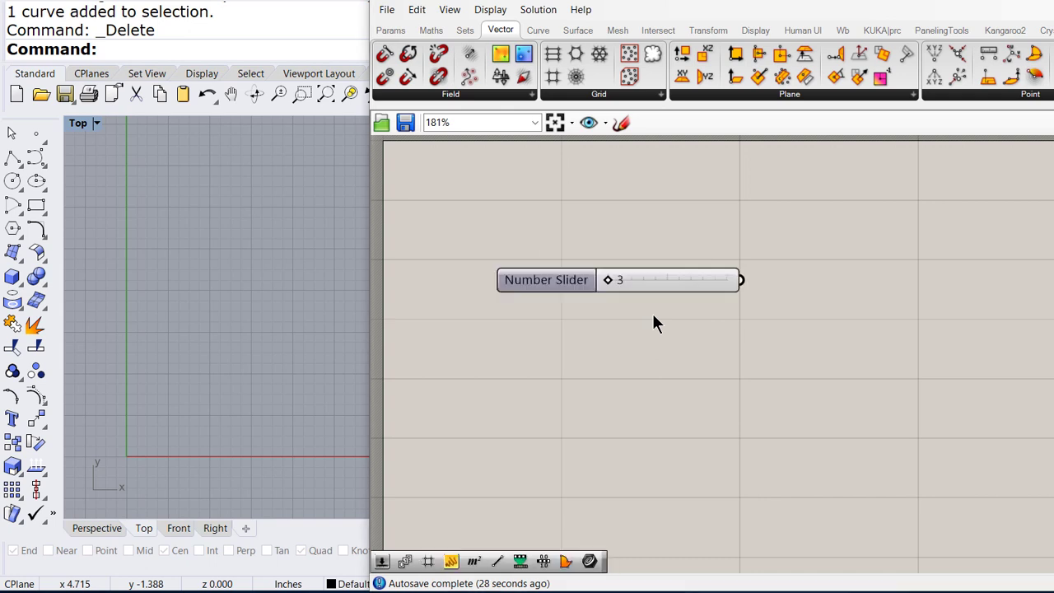
pyautogui.moveTo(685, 279); pyautogui.dragTo(581, 287)
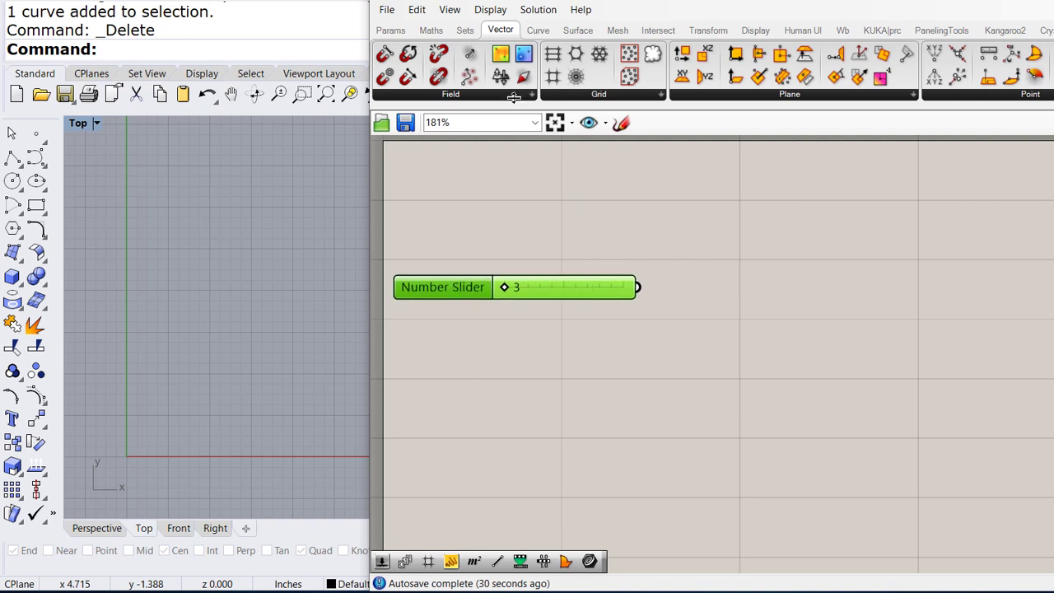
pyautogui.click(471, 35)
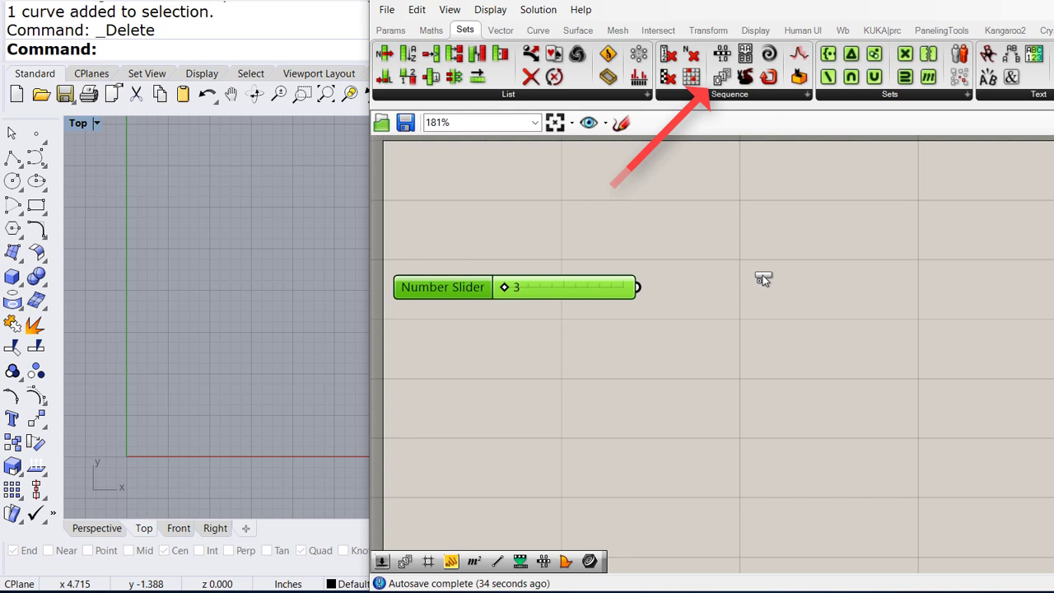
pyautogui.moveTo(723, 78); pyautogui.dragTo(771, 274)
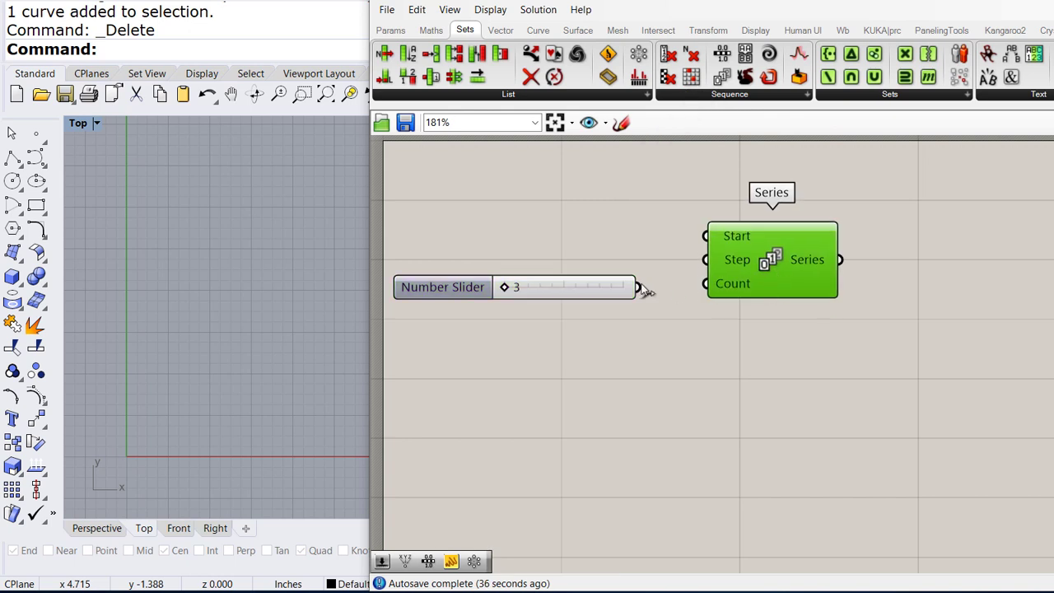
pyautogui.moveTo(639, 286); pyautogui.dragTo(718, 286)
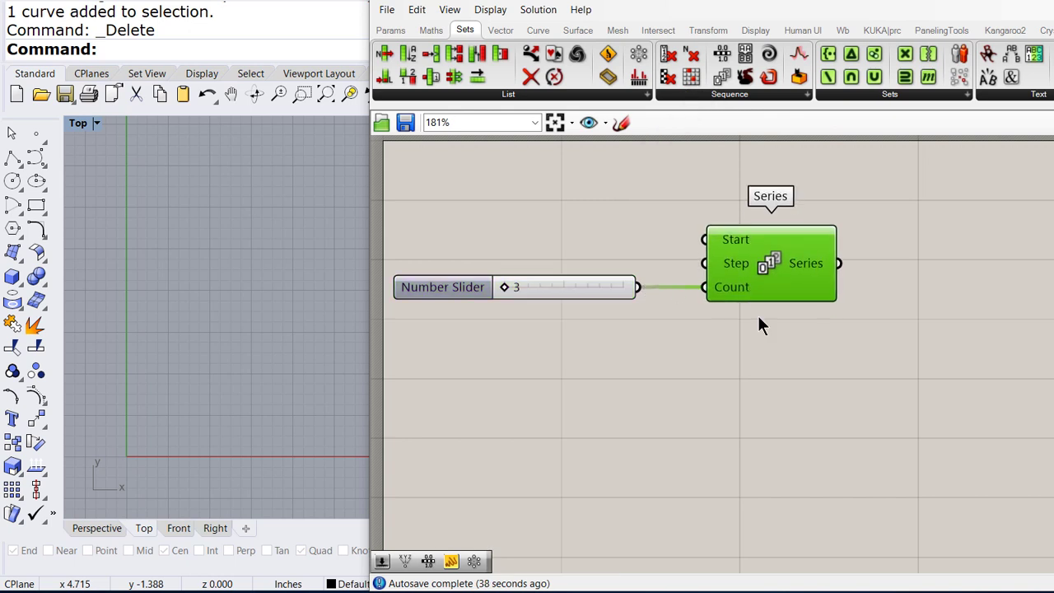
# Duplicate the slider and Series pair below the originals
pyautogui.moveTo(762, 321); pyautogui.dragTo(571, 254)
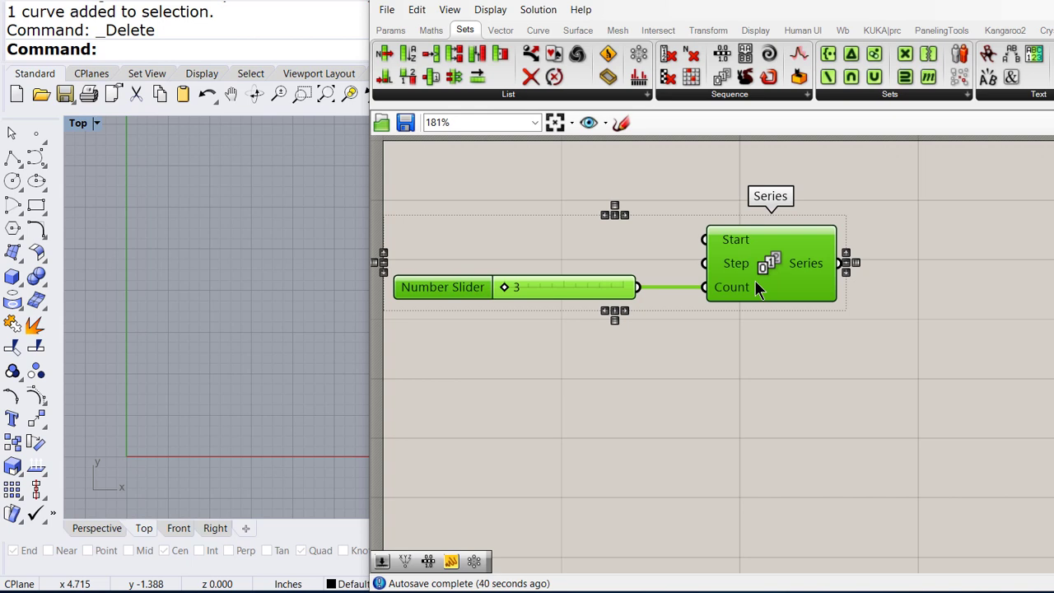
pyautogui.moveTo(755, 293); pyautogui.dragTo(755, 412)
pyautogui.click(906, 348)
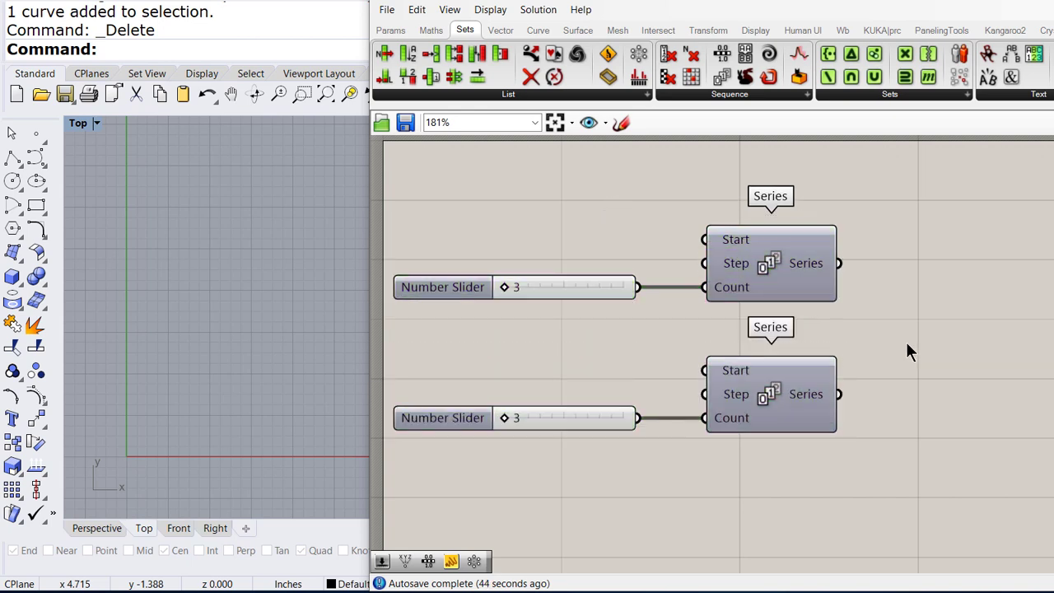
pyautogui.moveTo(908, 348); pyautogui.dragTo(813, 340, button='right')
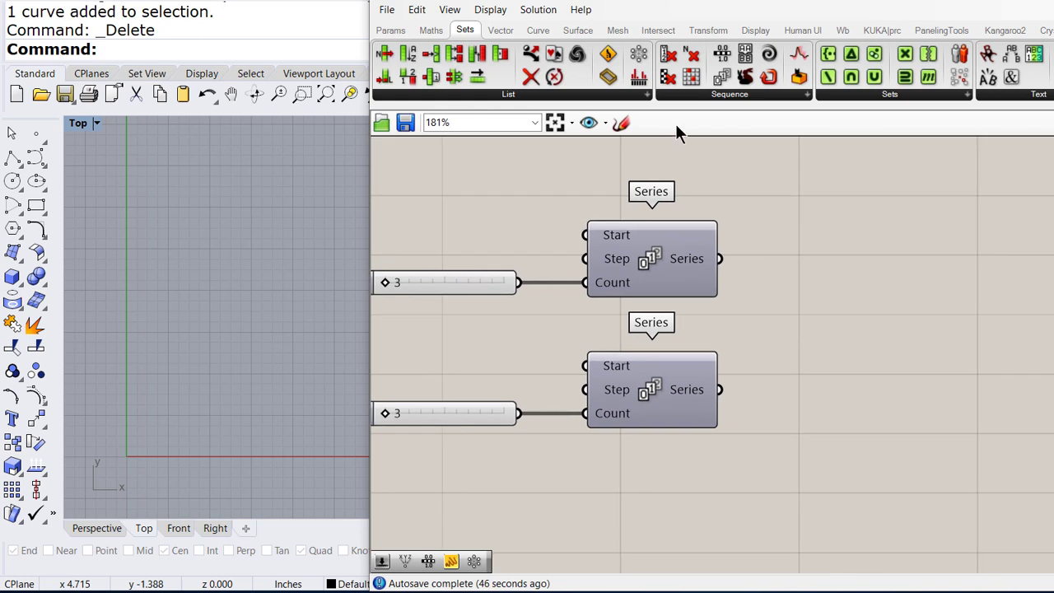
# Add a Cross Reference with the two Series outputs wired into List A and List B
pyautogui.click(592, 96)
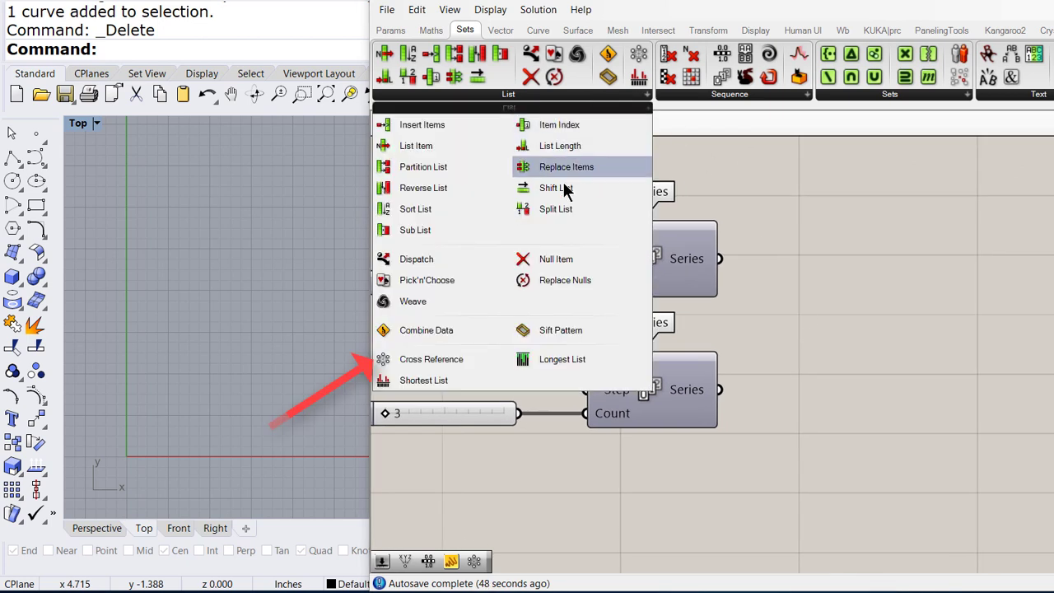
pyautogui.click(439, 365)
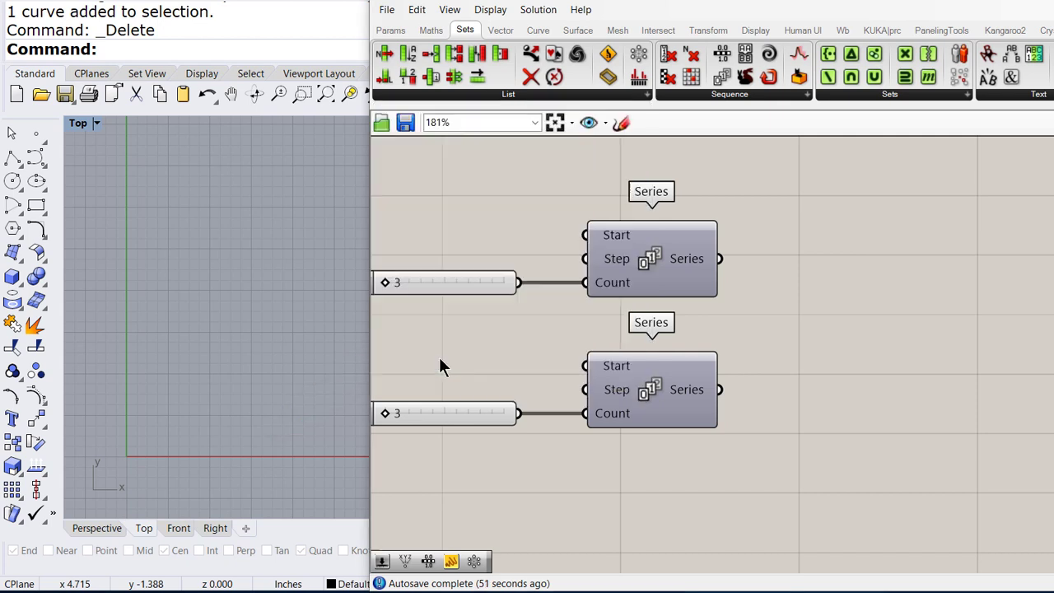
pyautogui.click(881, 328)
pyautogui.moveTo(720, 259); pyautogui.dragTo(811, 315)
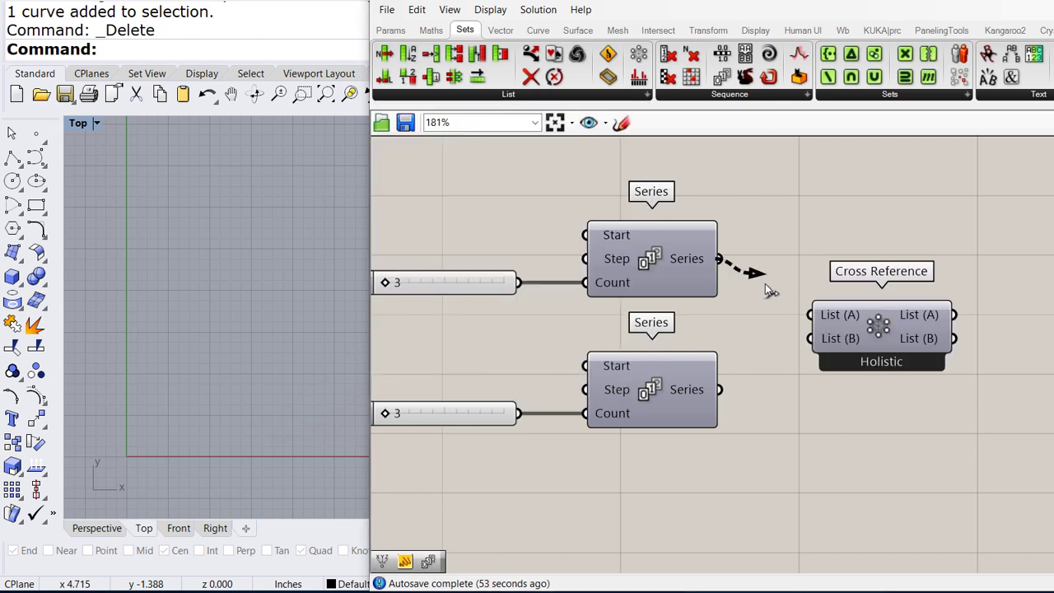
pyautogui.moveTo(720, 389); pyautogui.dragTo(811, 337)
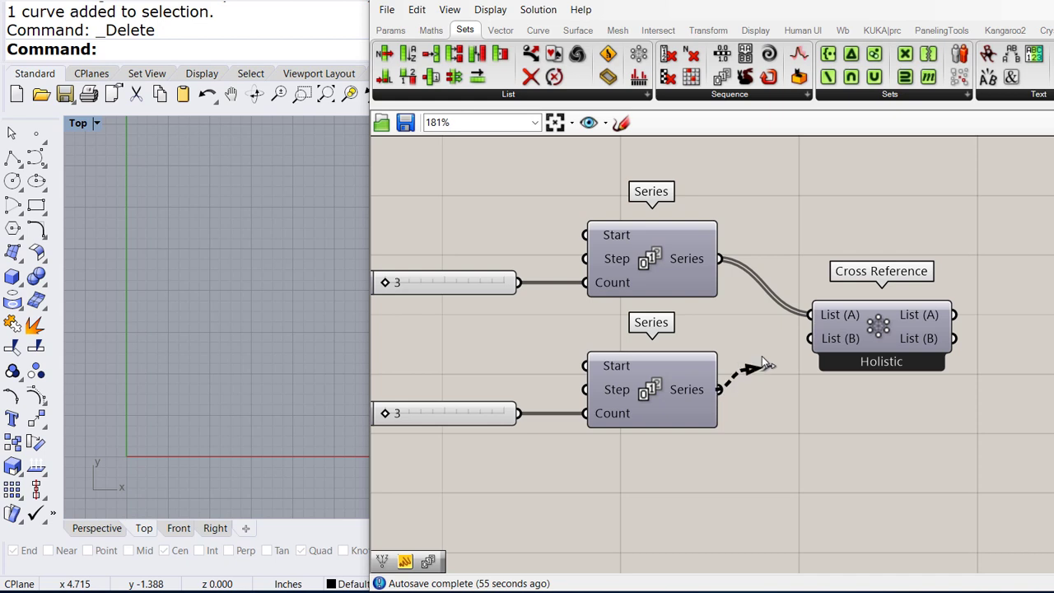
pyautogui.moveTo(891, 355)
pyautogui.mouseDown()
pyautogui.moveTo(847, 350)
pyautogui.moveTo(840, 336)
pyautogui.mouseUp()
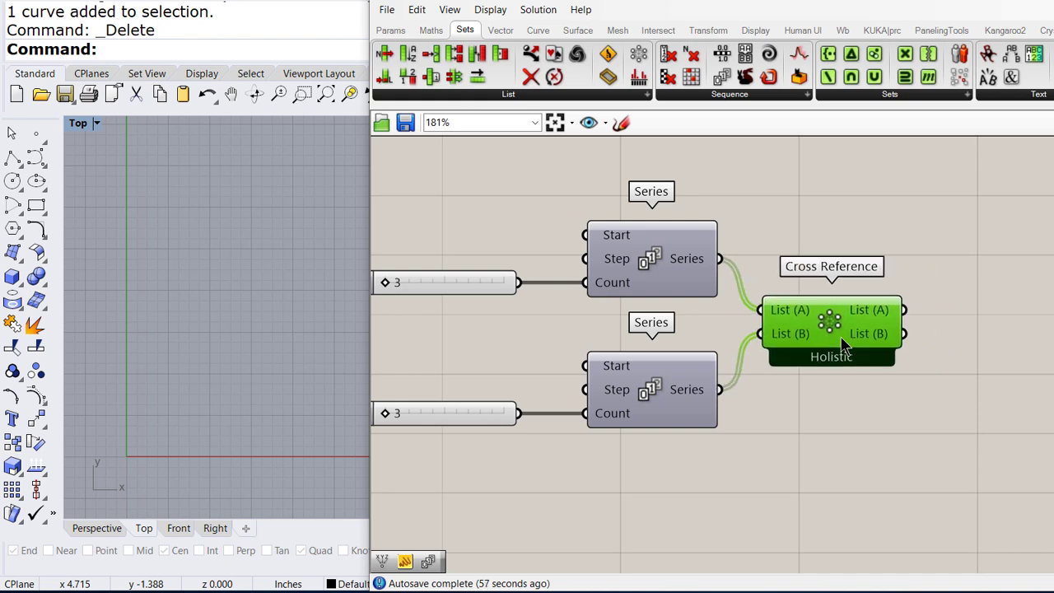
pyautogui.click(830, 229)
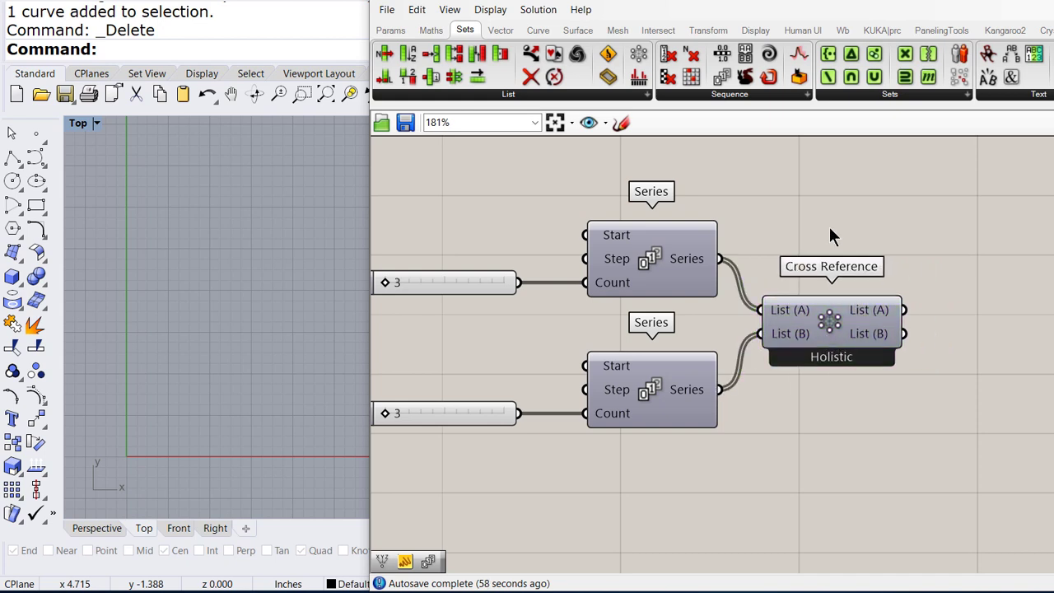
# Add a Construct Point fed by the crossed lists into X and Y, testing the Count sliders
pyautogui.click(509, 35)
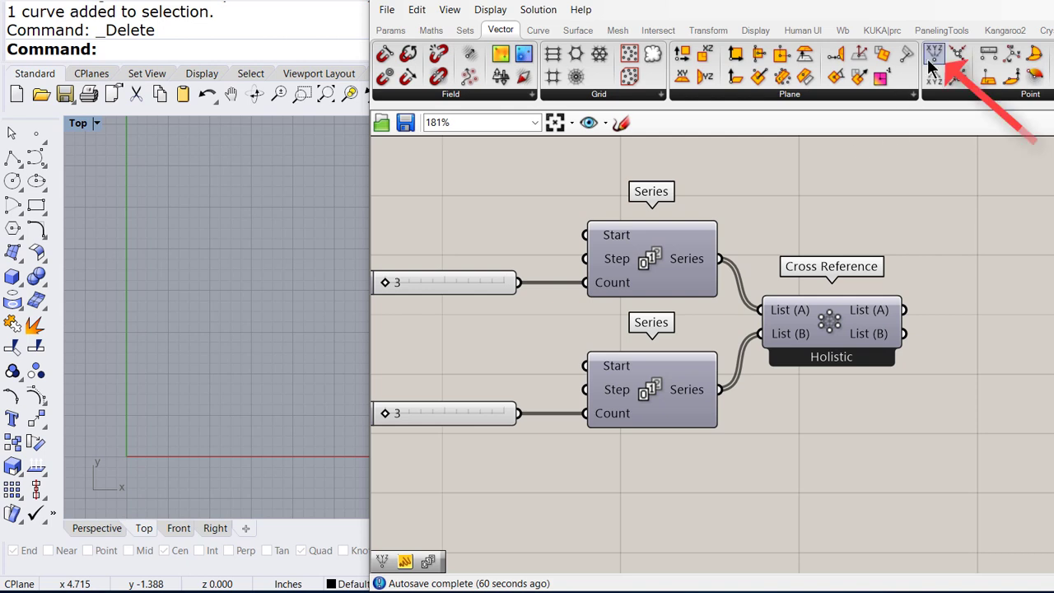
pyautogui.moveTo(930, 66); pyautogui.dragTo(1027, 336)
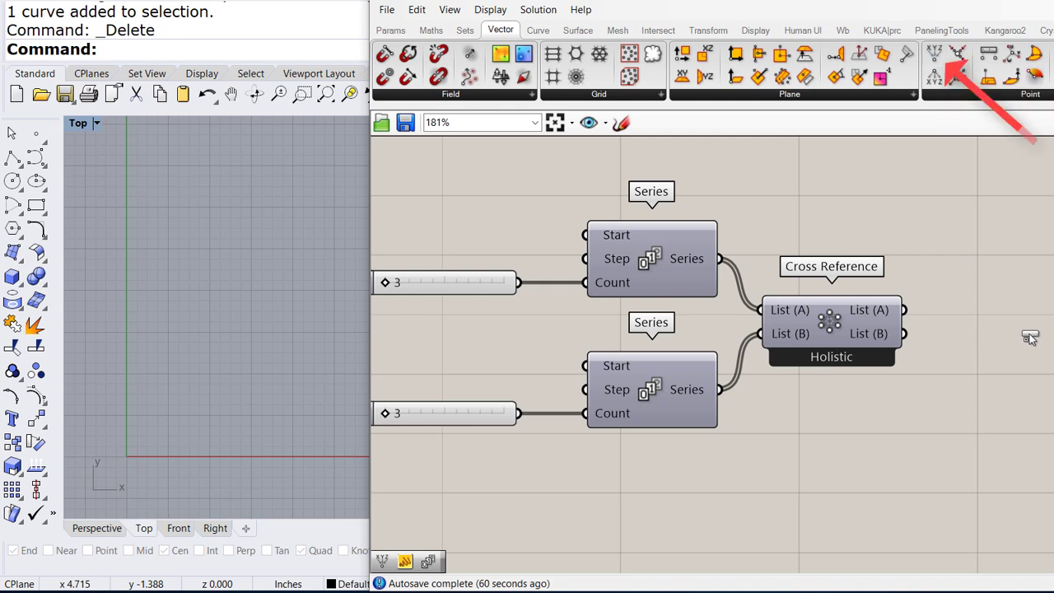
pyautogui.moveTo(904, 310)
pyautogui.mouseDown()
pyautogui.moveTo(945, 310)
pyautogui.moveTo(928, 342)
pyautogui.moveTo(943, 334)
pyautogui.mouseUp()
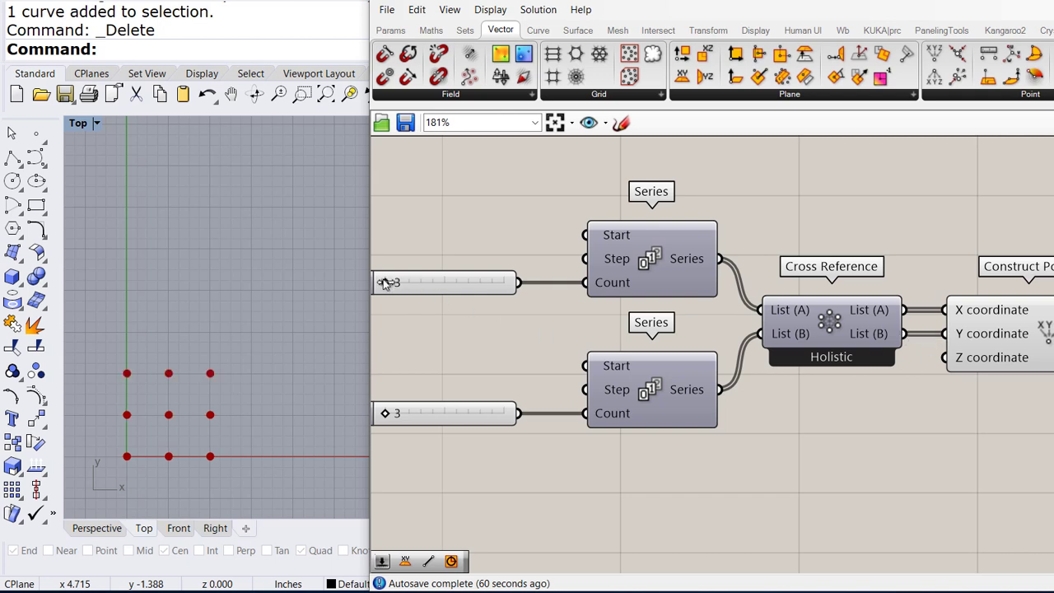
pyautogui.moveTo(386, 282)
pyautogui.mouseDown()
pyautogui.moveTo(396, 288)
pyautogui.moveTo(386, 282)
pyautogui.mouseUp()
pyautogui.moveTo(385, 413)
pyautogui.mouseDown()
pyautogui.moveTo(445, 421)
pyautogui.moveTo(386, 415)
pyautogui.mouseUp()
pyautogui.moveTo(995, 416)
pyautogui.mouseDown(button='right')
pyautogui.moveTo(960, 400)
pyautogui.moveTo(741, 400)
pyautogui.mouseUp(button='right')
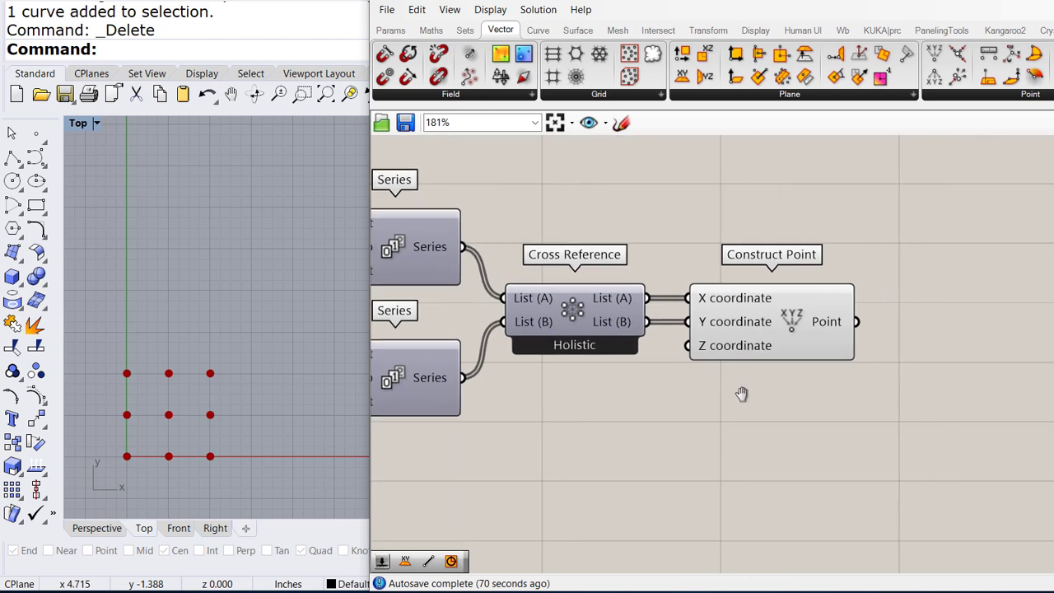
# Place a Circle component with the grid points wired into its Plane input
pyautogui.click(537, 30)
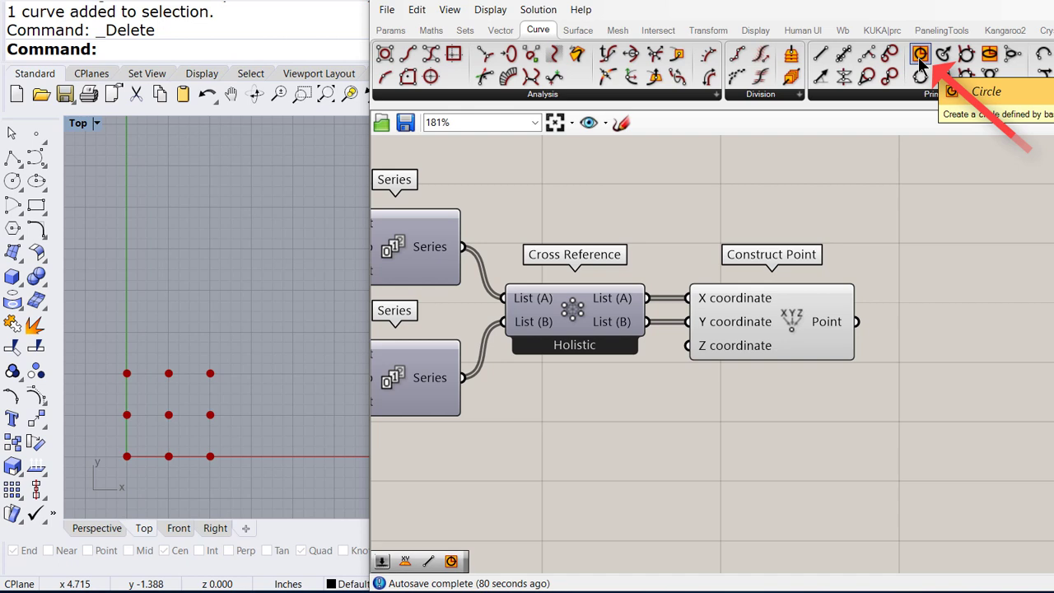
pyautogui.moveTo(920, 55); pyautogui.dragTo(933, 259)
pyautogui.moveTo(967, 338); pyautogui.dragTo(968, 333)
pyautogui.moveTo(856, 322); pyautogui.dragTo(900, 321)
# Add a 0.25–1.00 slider wired to the Circle's Radius and set it to 0.45
pyautogui.doubleClick(756, 413)
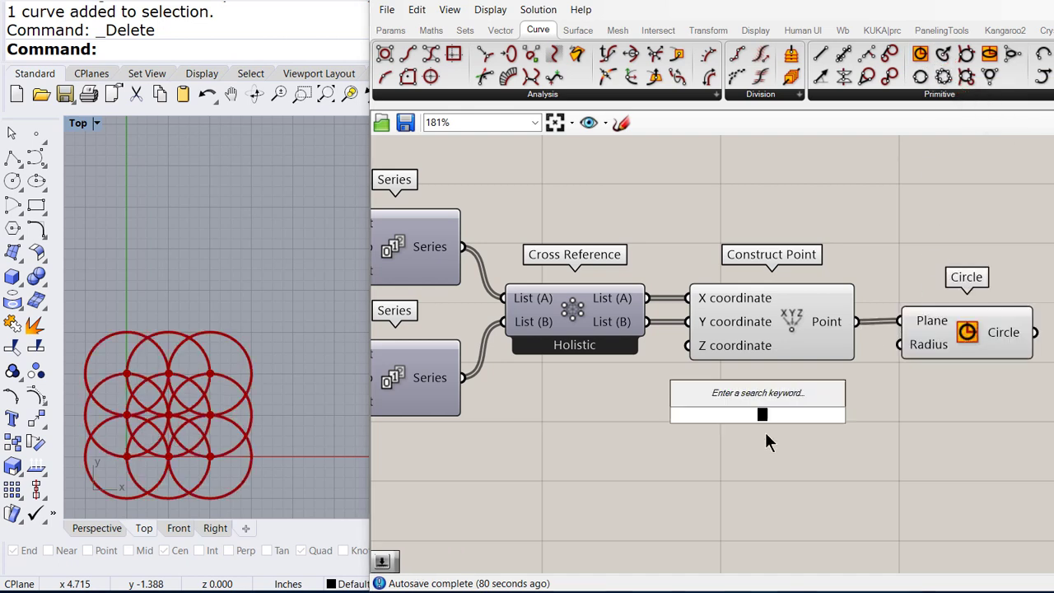
pyautogui.write('.')
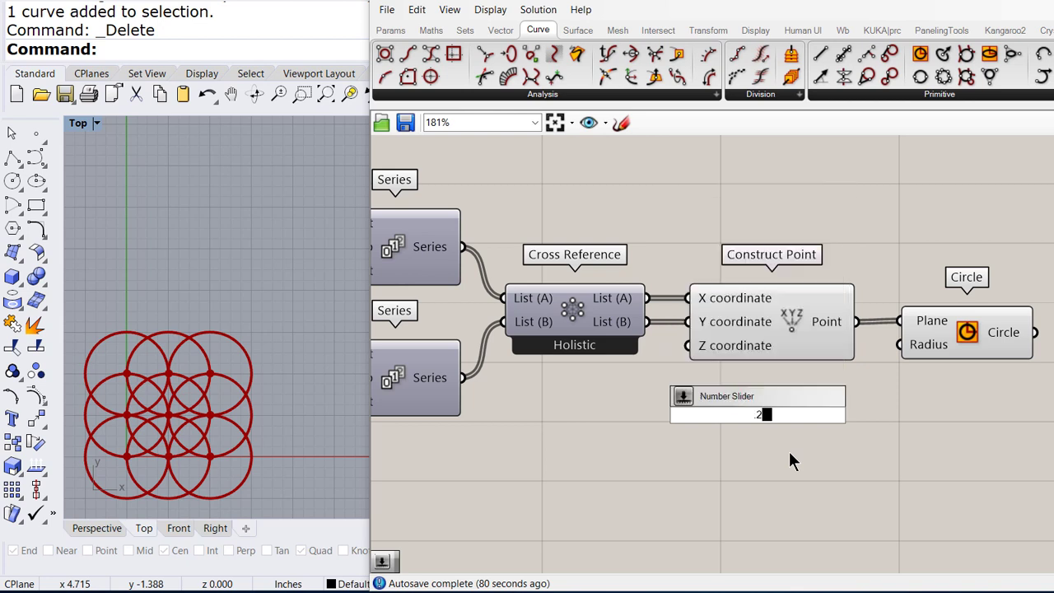
pyautogui.write('25.')
pyautogui.write('.1.00')
pyautogui.press('Return')
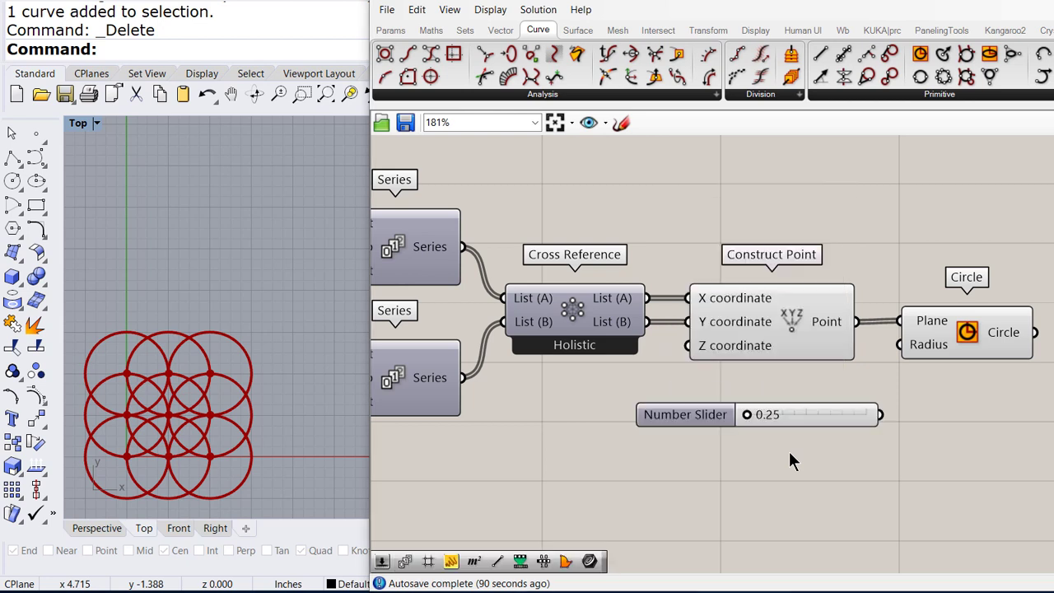
pyautogui.moveTo(879, 414); pyautogui.dragTo(899, 344)
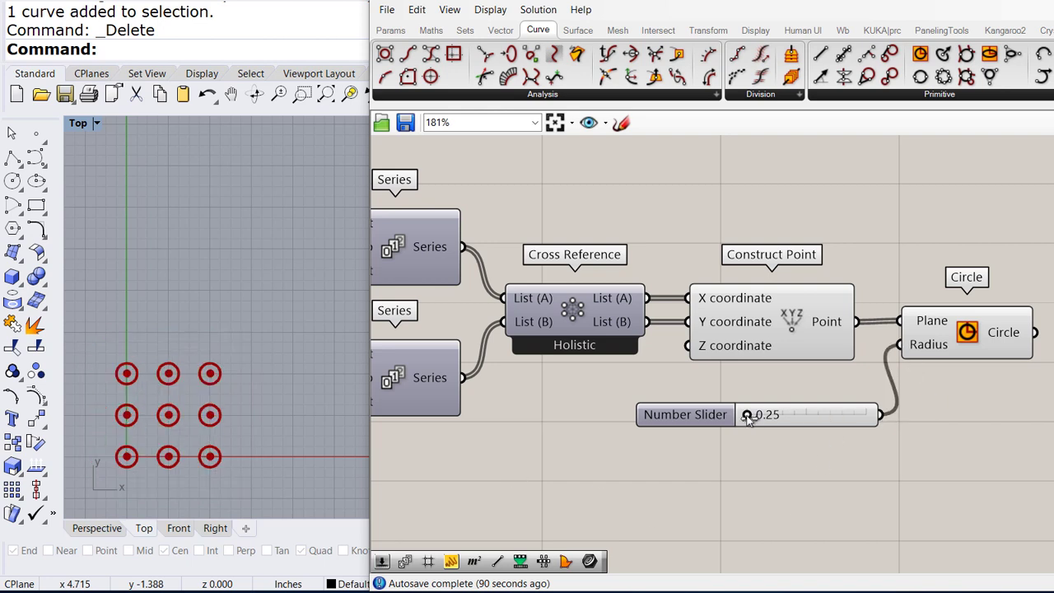
pyautogui.moveTo(747, 414); pyautogui.dragTo(779, 415)
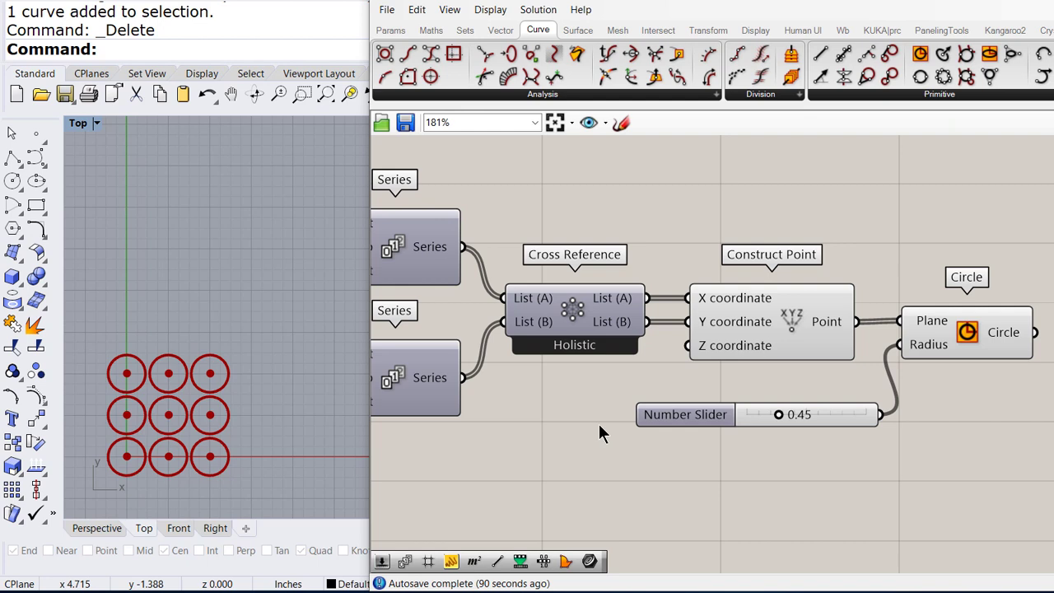
# Raise the lower Count slider to 7 and the upper Count slider to 6
pyautogui.scroll(-1, 626, 444)
pyautogui.moveTo(576, 437); pyautogui.dragTo(769, 421, button='right')
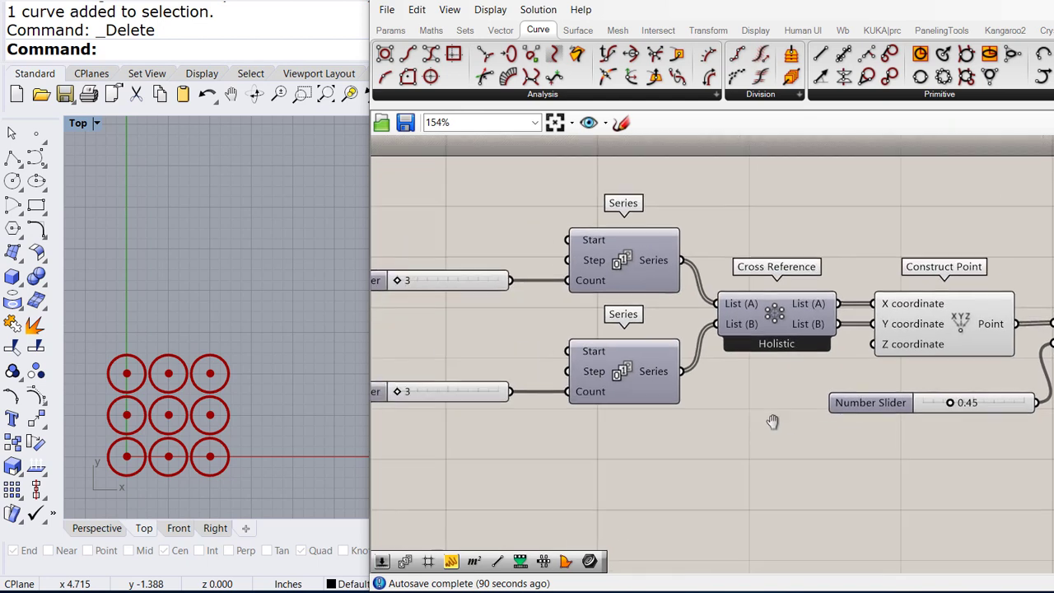
pyautogui.moveTo(396, 392); pyautogui.dragTo(440, 392)
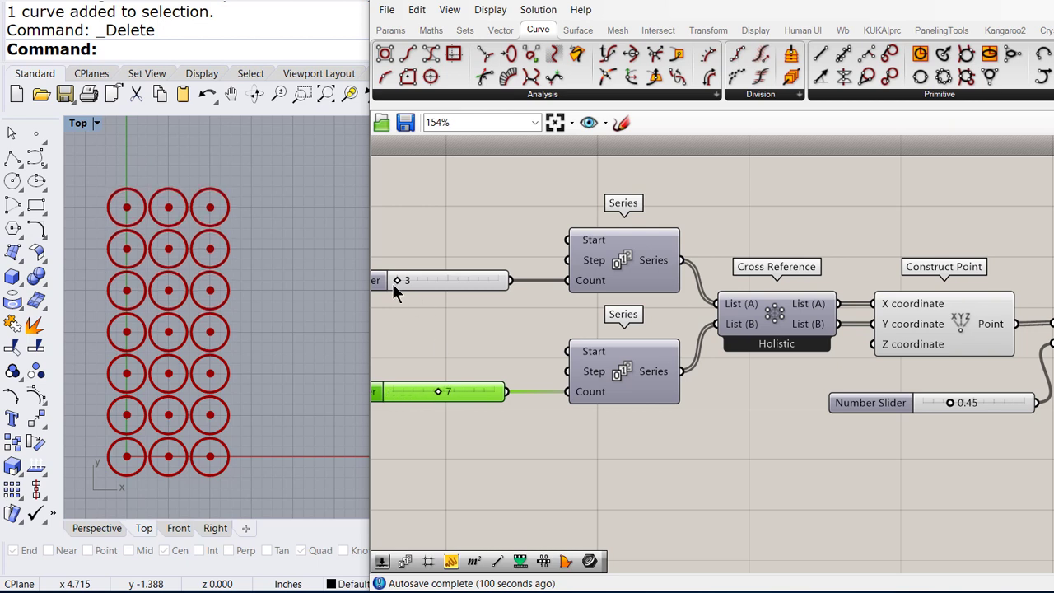
pyautogui.moveTo(399, 282); pyautogui.dragTo(433, 284)
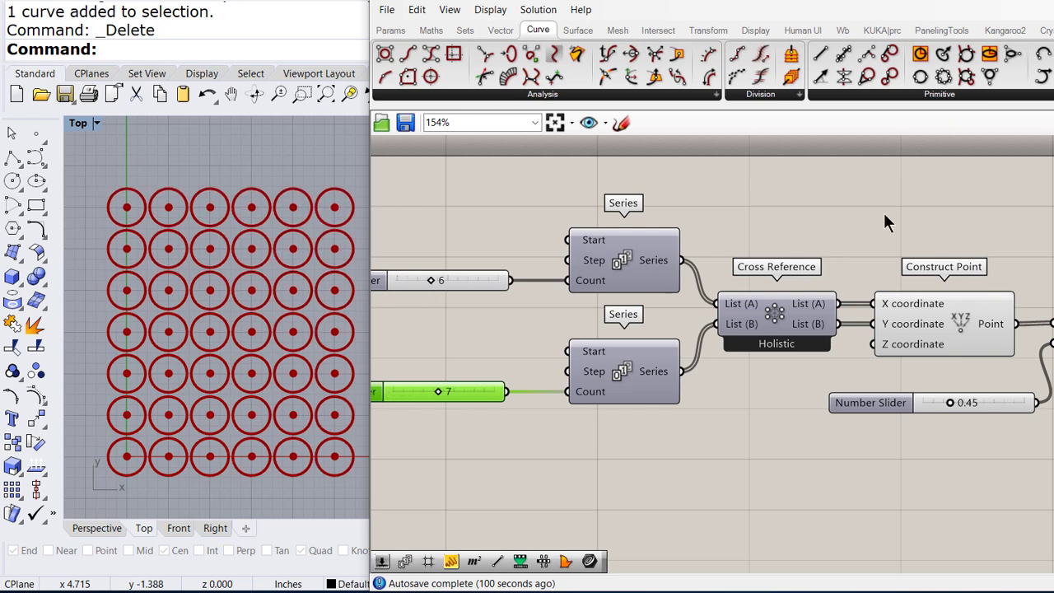
pyautogui.moveTo(991, 236); pyautogui.dragTo(923, 367)
# Turn off the Construct Point preview in Rhino
pyautogui.middleClick(932, 329)
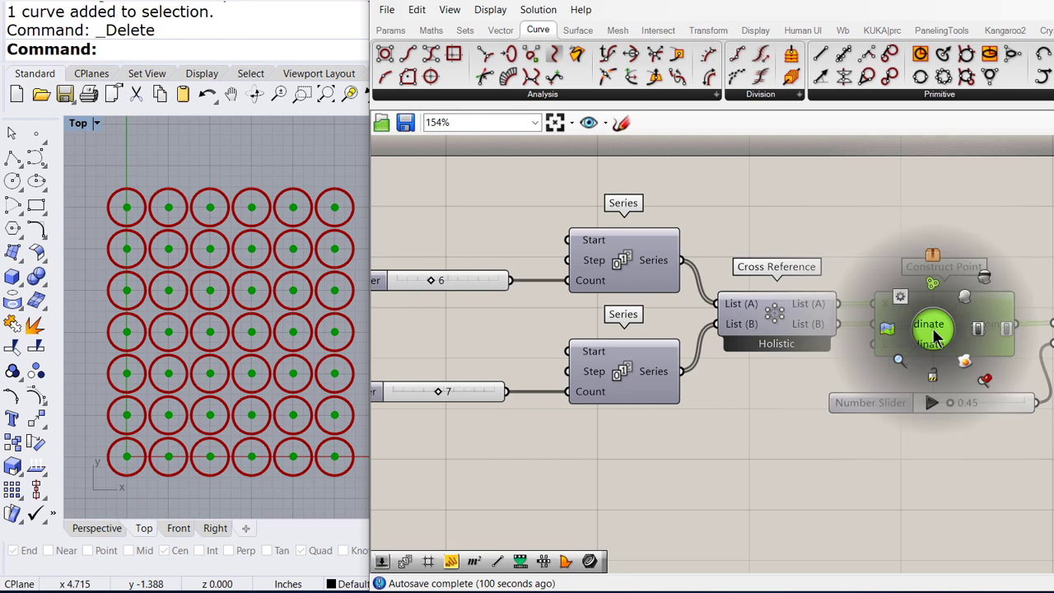
pyautogui.click(980, 277)
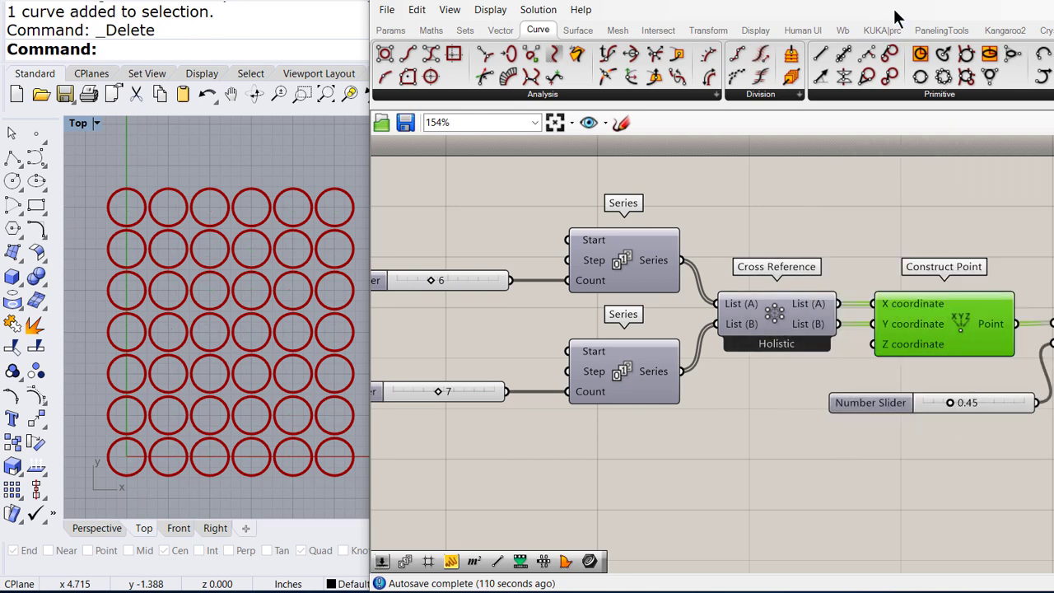
pyautogui.moveTo(889, 4); pyautogui.dragTo(560, 2)
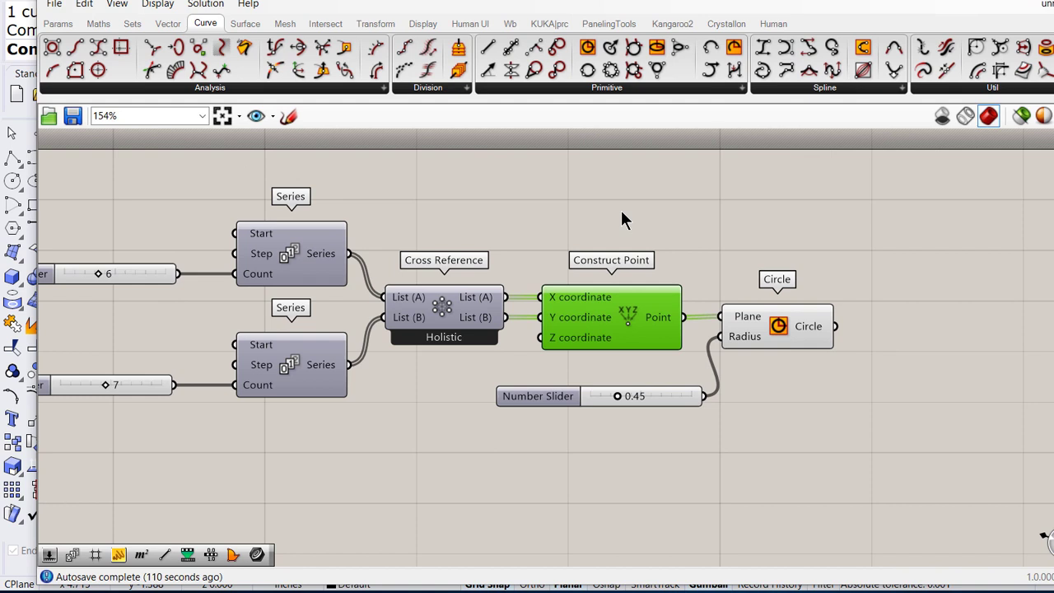
pyautogui.moveTo(621, 219); pyautogui.dragTo(758, 215, button='right')
# Move the Circle component lower on the canvas, away from Construct Point
pyautogui.scroll(1, 646, 239)
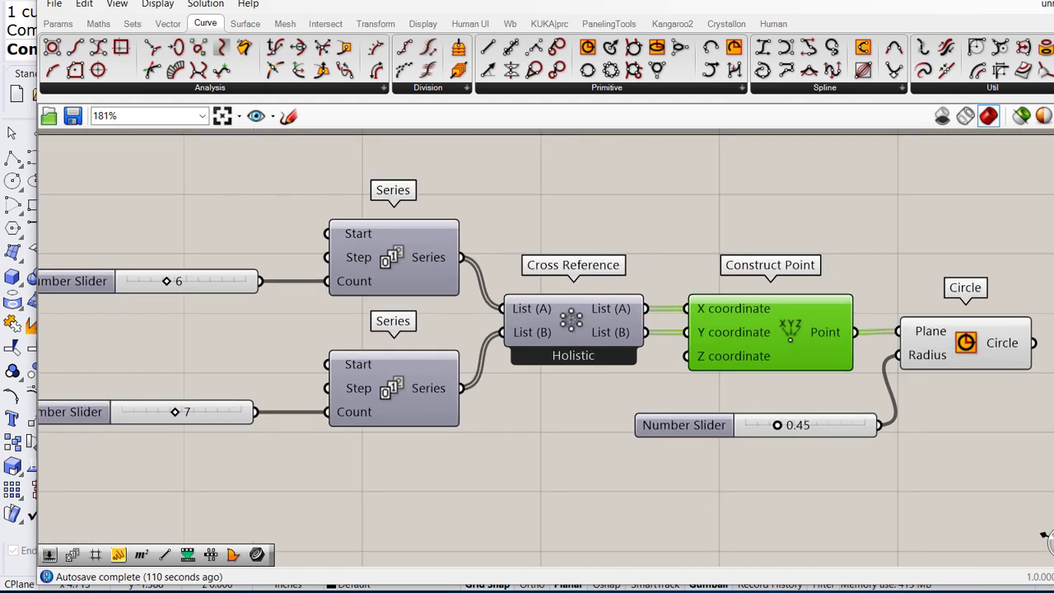
pyautogui.scroll(-2, 842, 453)
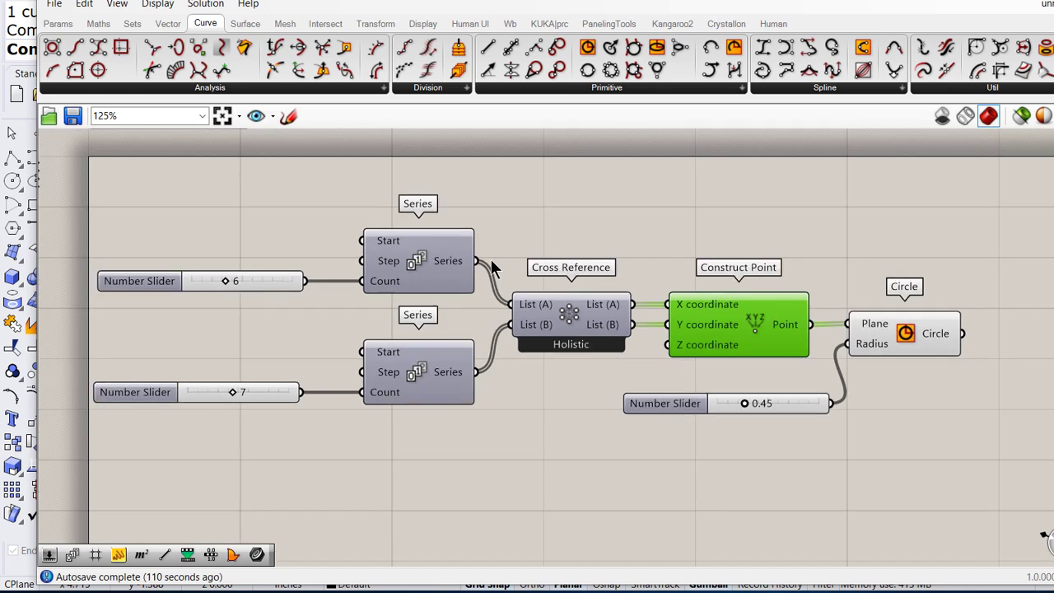
pyautogui.scroll(-1, 841, 453)
pyautogui.click(778, 325)
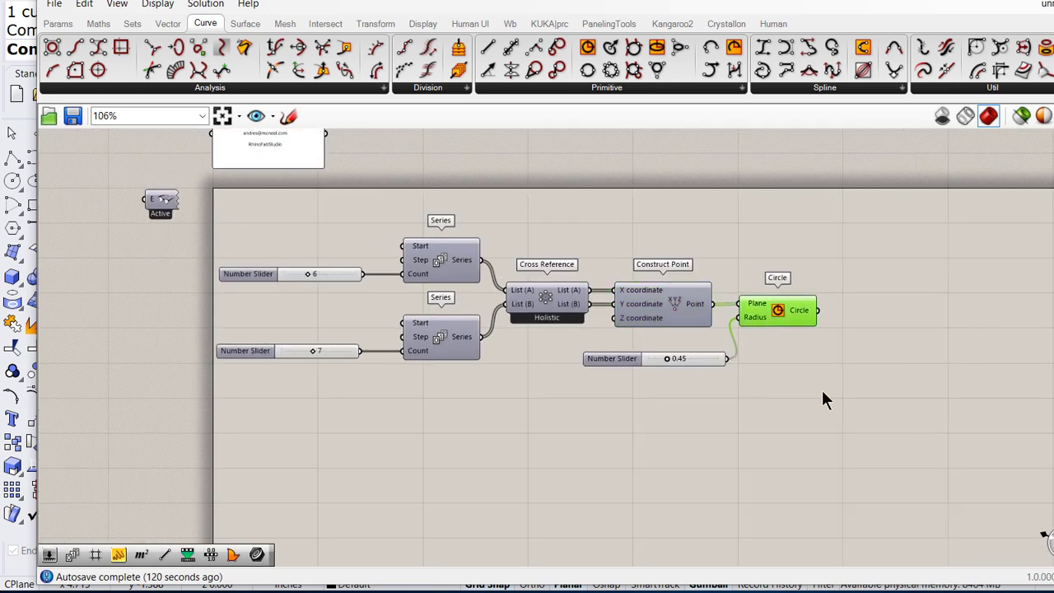
pyautogui.moveTo(779, 318); pyautogui.dragTo(813, 394)
pyautogui.click(798, 325)
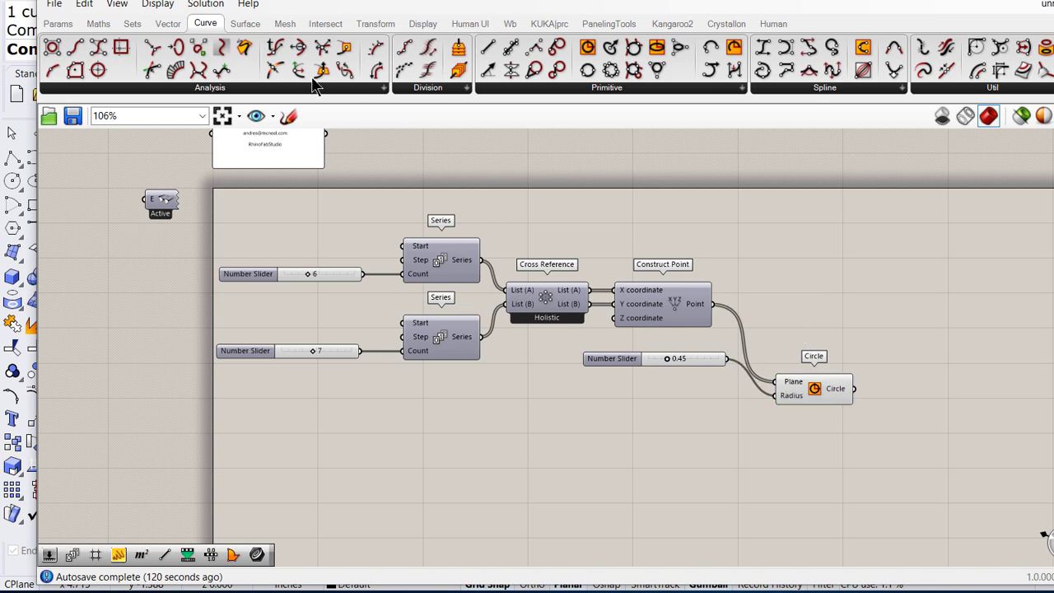
# Place a Square grid with the 6 and 7 count sliders wired into Extent X and Y
pyautogui.click(168, 24)
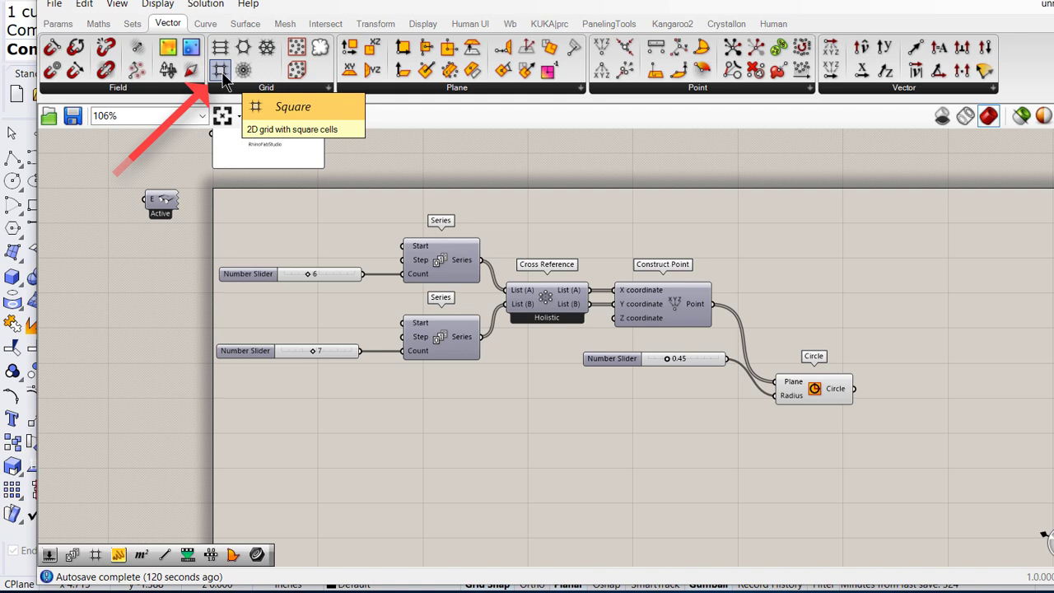
pyautogui.moveTo(222, 72); pyautogui.dragTo(753, 453)
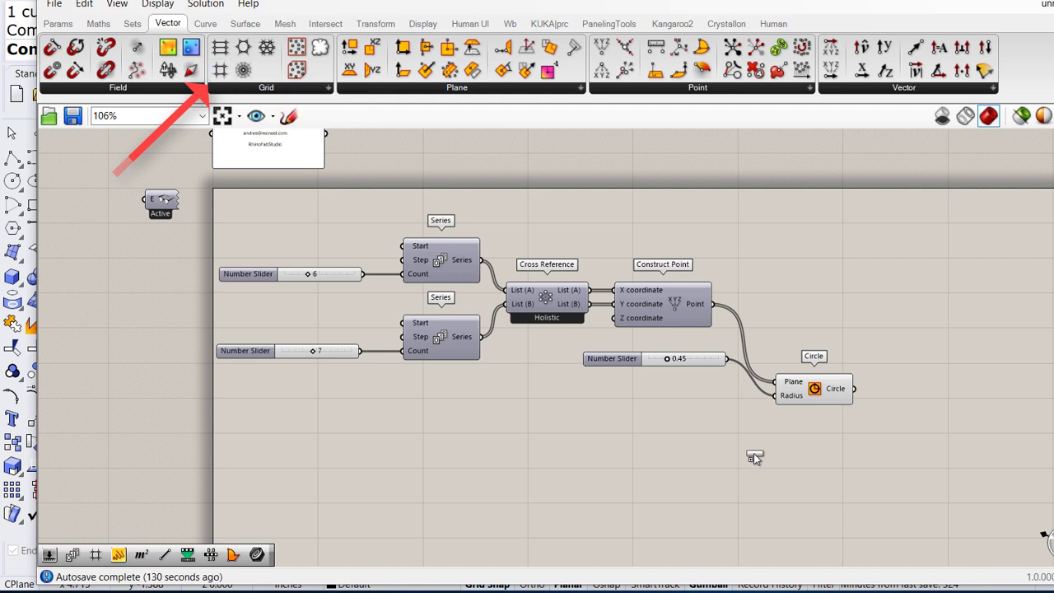
pyautogui.scroll(2, 654, 443)
pyautogui.scroll(-1, 650, 412)
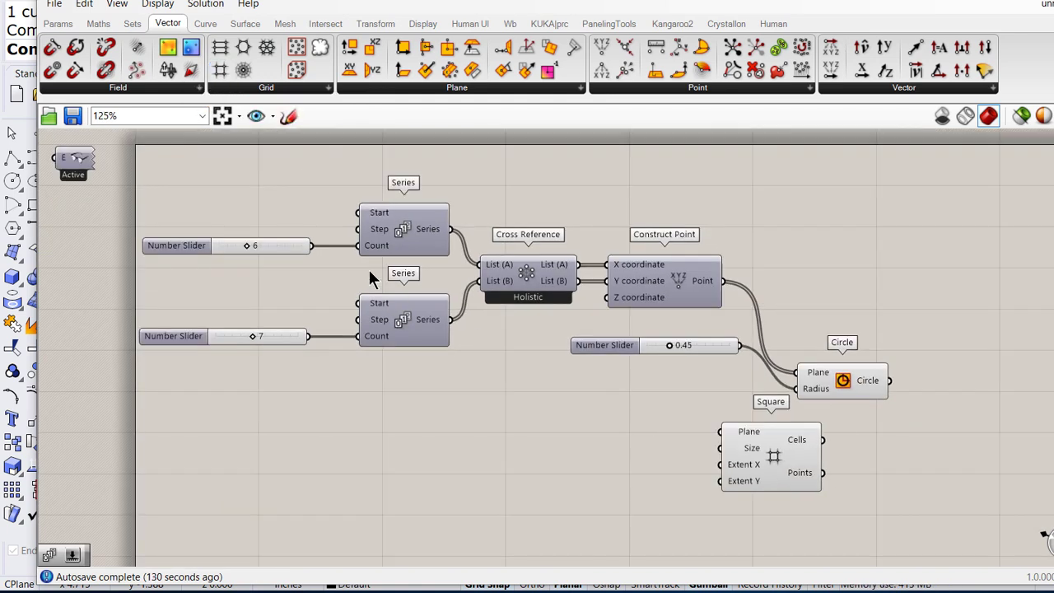
pyautogui.moveTo(311, 245); pyautogui.dragTo(721, 464)
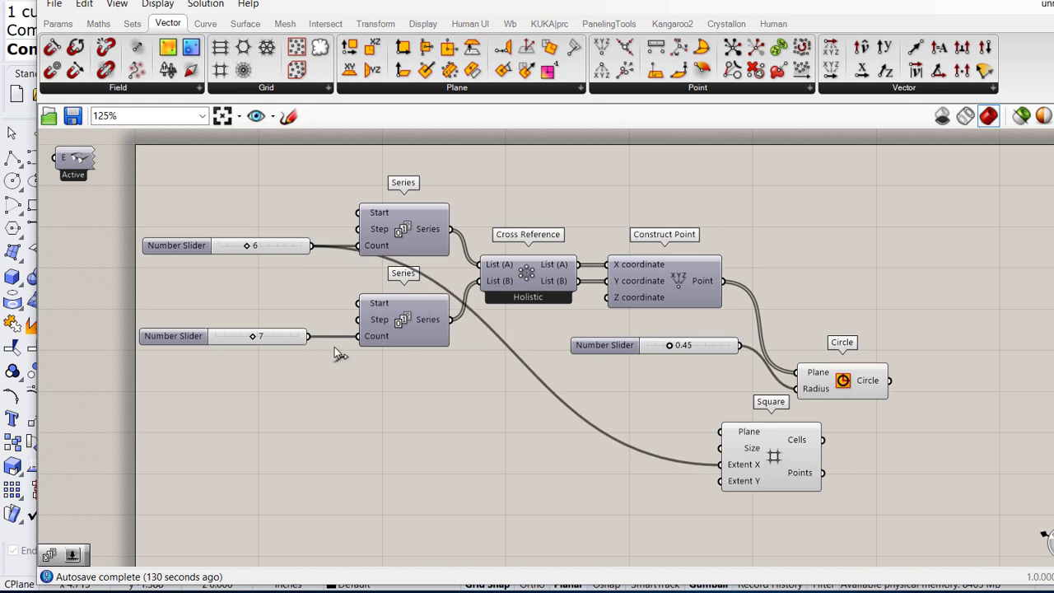
pyautogui.moveTo(310, 336); pyautogui.dragTo(722, 483)
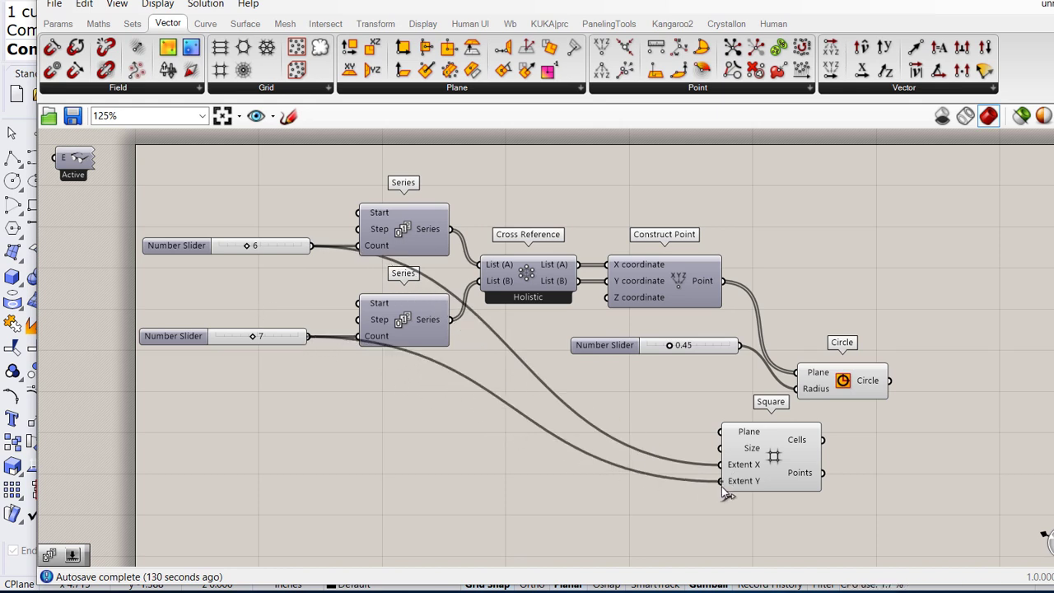
# Copy the 0.45 slider into Square's Size and feed its Points into Circle's Plane
pyautogui.click(704, 345)
pyautogui.moveTo(663, 373)
pyautogui.keyDown('alt'); pyautogui.mouseDown()
pyautogui.moveTo(654, 447)
pyautogui.moveTo(720, 448)
pyautogui.mouseUp(); pyautogui.keyUp('alt')
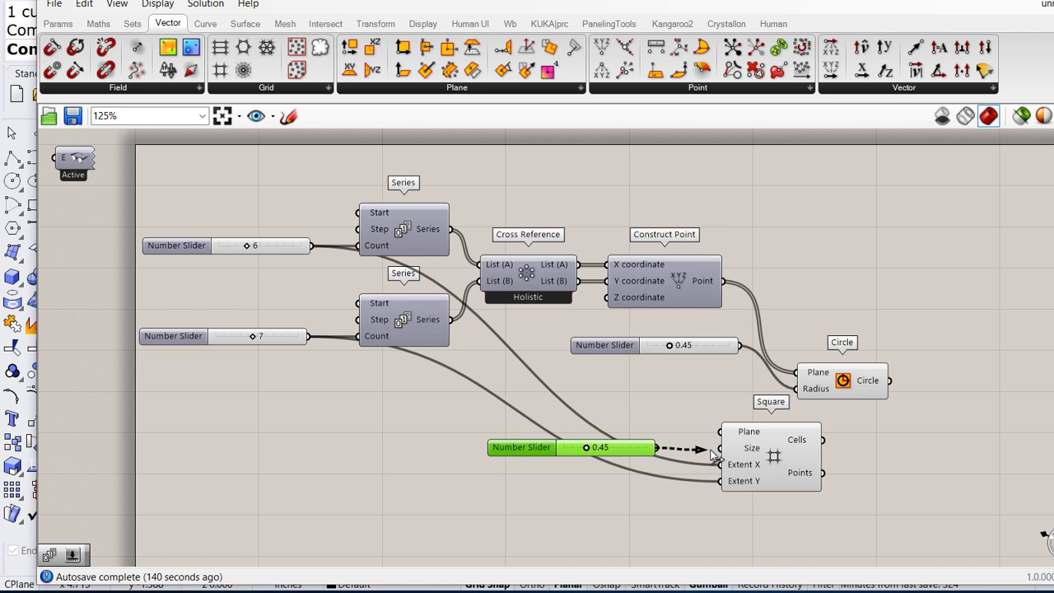
pyautogui.moveTo(835, 384); pyautogui.dragTo(923, 392)
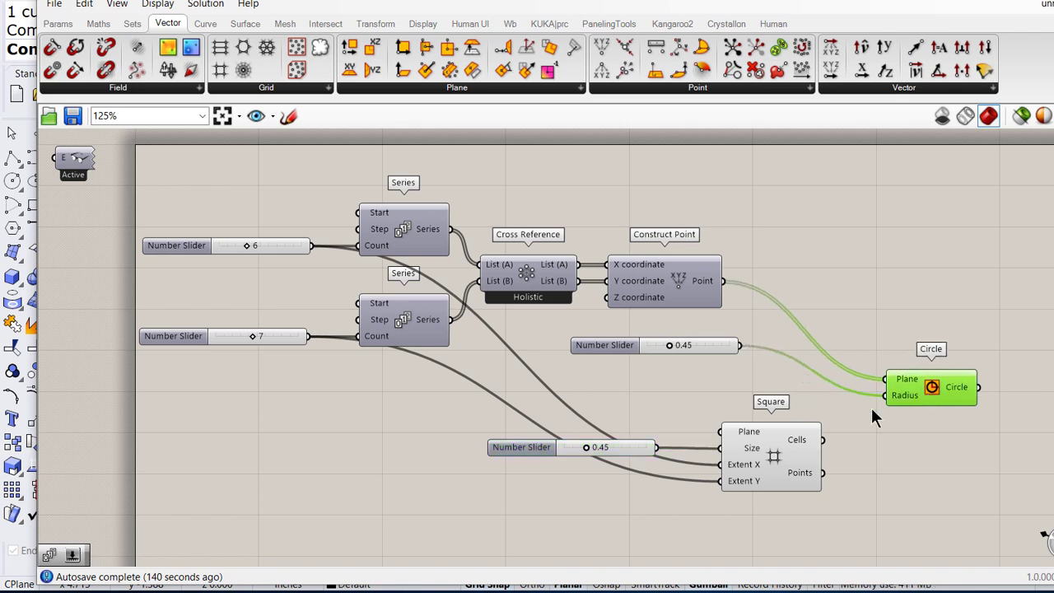
pyautogui.moveTo(821, 474); pyautogui.dragTo(885, 378)
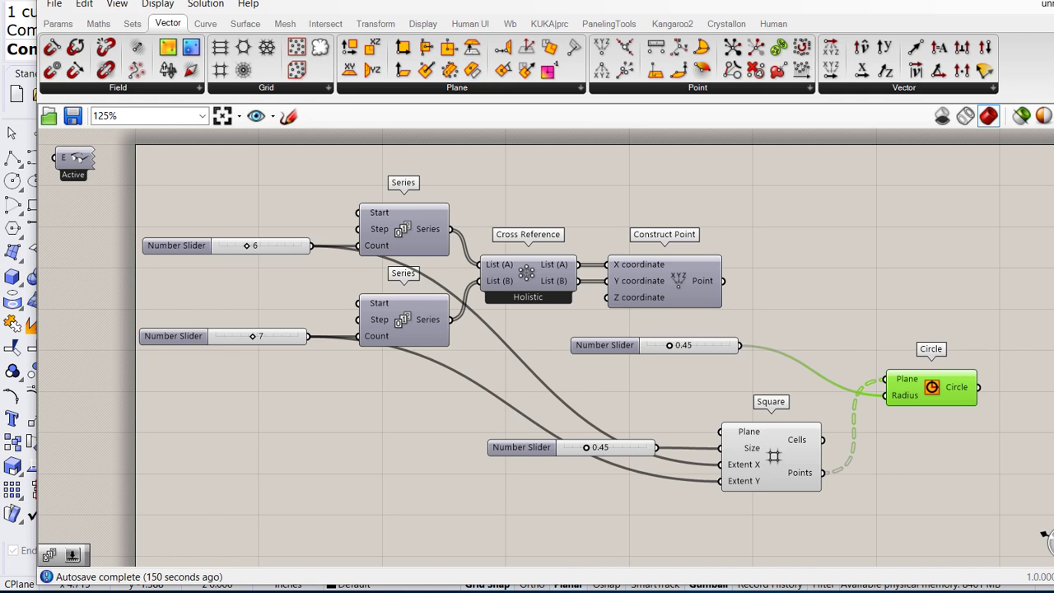
# Set the grid Size to 0.53, both Count sliders to 9, and the circle radius to 0.25
pyautogui.moveTo(331, 12); pyautogui.dragTo(569, 10)
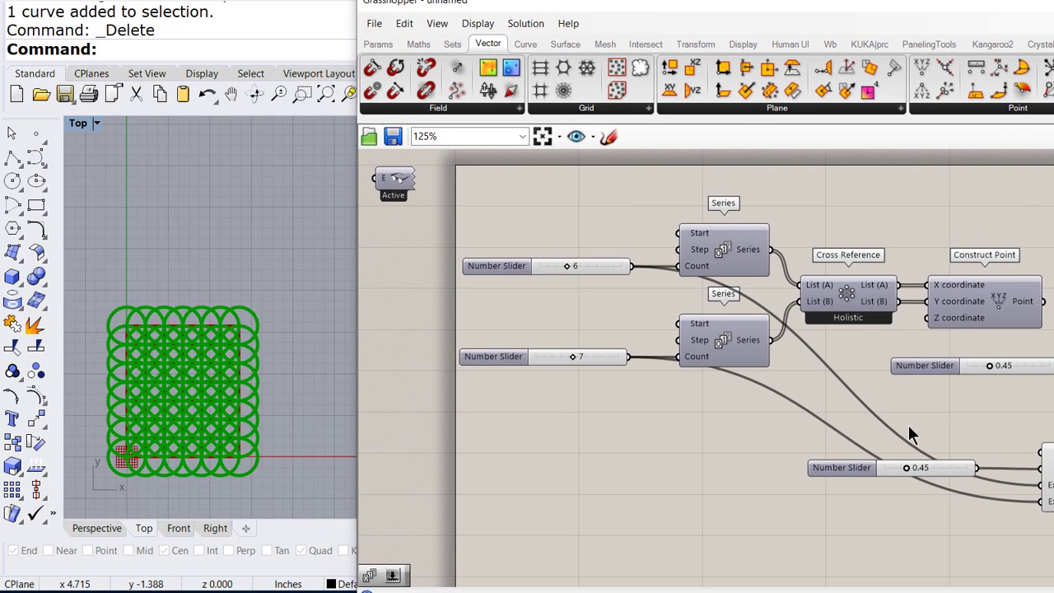
pyautogui.moveTo(908, 424); pyautogui.dragTo(750, 362, button='right')
pyautogui.scroll(2, 739, 414)
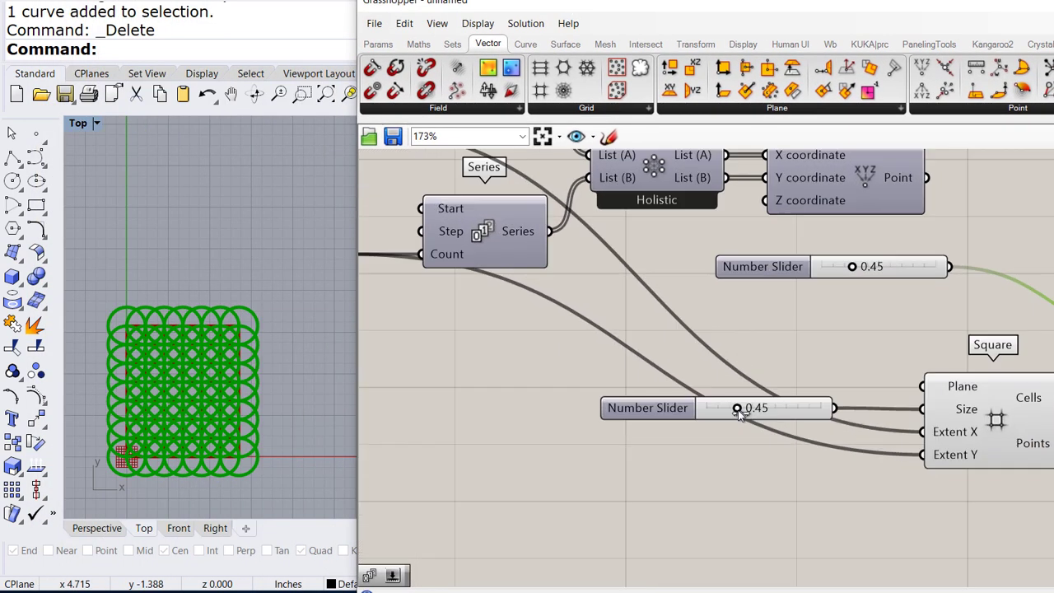
pyautogui.moveTo(737, 409)
pyautogui.mouseDown()
pyautogui.moveTo(784, 410)
pyautogui.moveTo(729, 413)
pyautogui.moveTo(751, 414)
pyautogui.mouseUp()
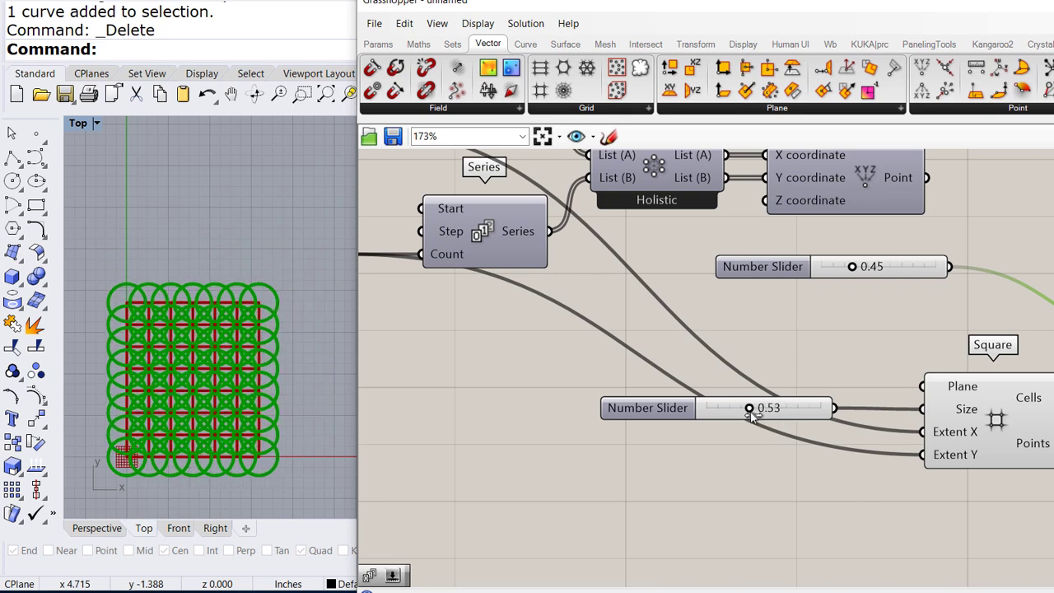
pyautogui.scroll(-2, 873, 464)
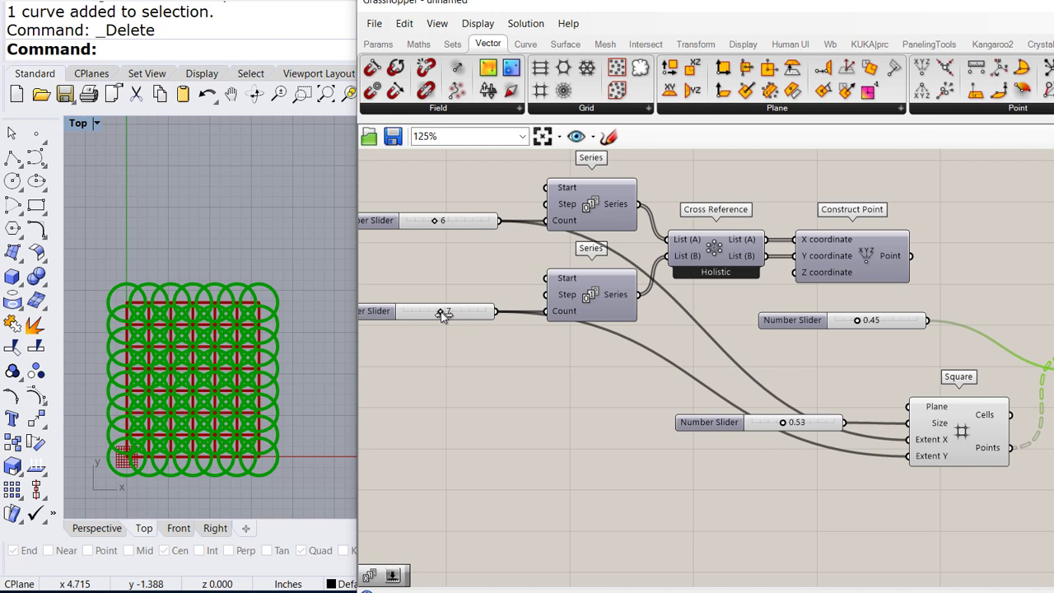
pyautogui.moveTo(440, 310); pyautogui.dragTo(459, 310)
pyautogui.moveTo(416, 228); pyautogui.dragTo(461, 229)
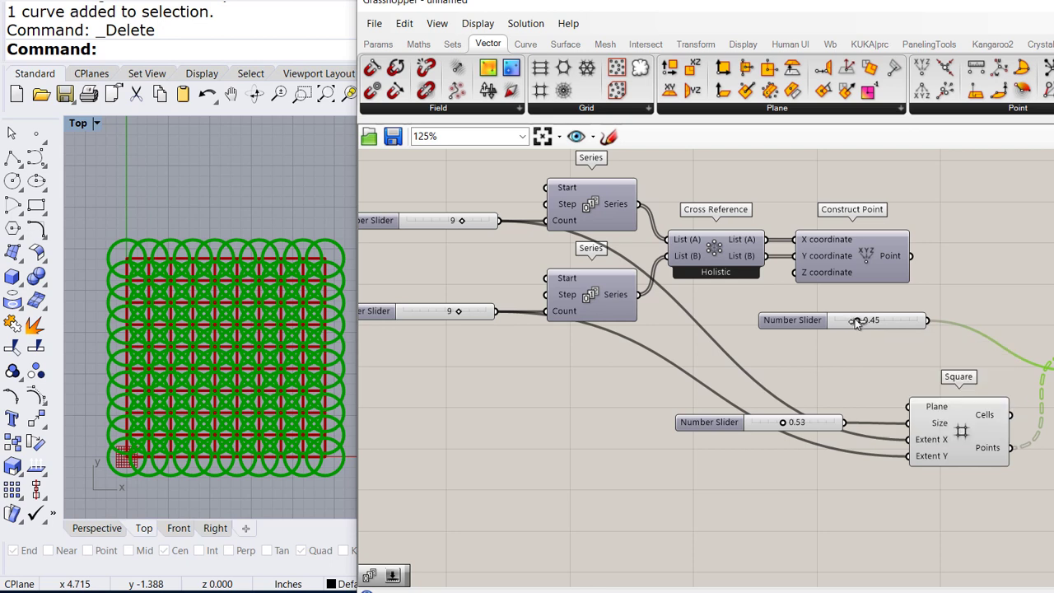
pyautogui.moveTo(855, 322)
pyautogui.mouseDown()
pyautogui.moveTo(824, 323)
pyautogui.moveTo(885, 327)
pyautogui.moveTo(764, 329)
pyautogui.mouseUp()
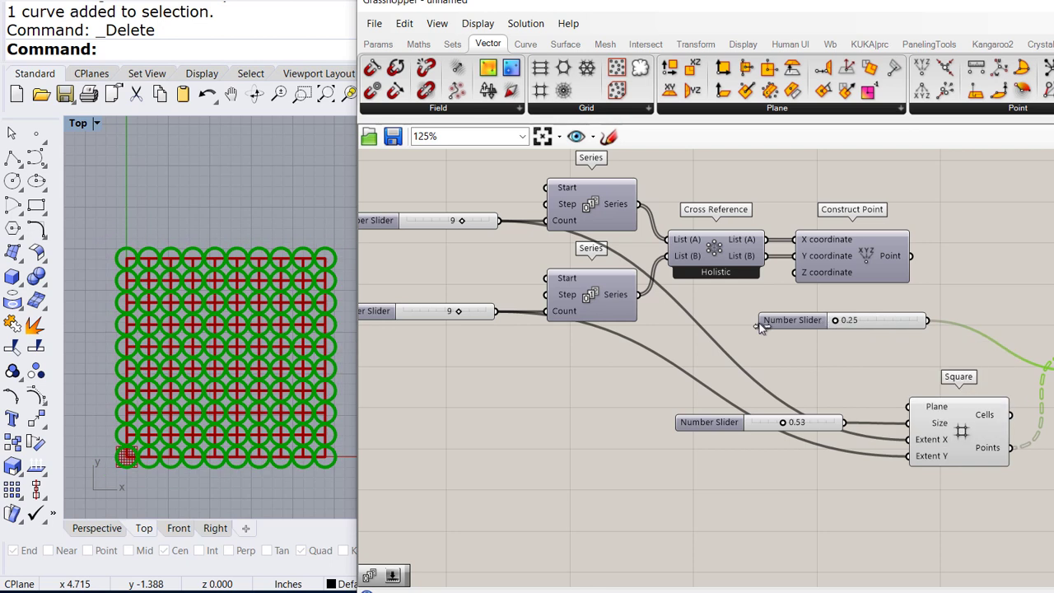
# Hide the Square grid preview and test larger radii before returning to 0.25
pyautogui.click(988, 449)
pyautogui.middleClick(927, 506)
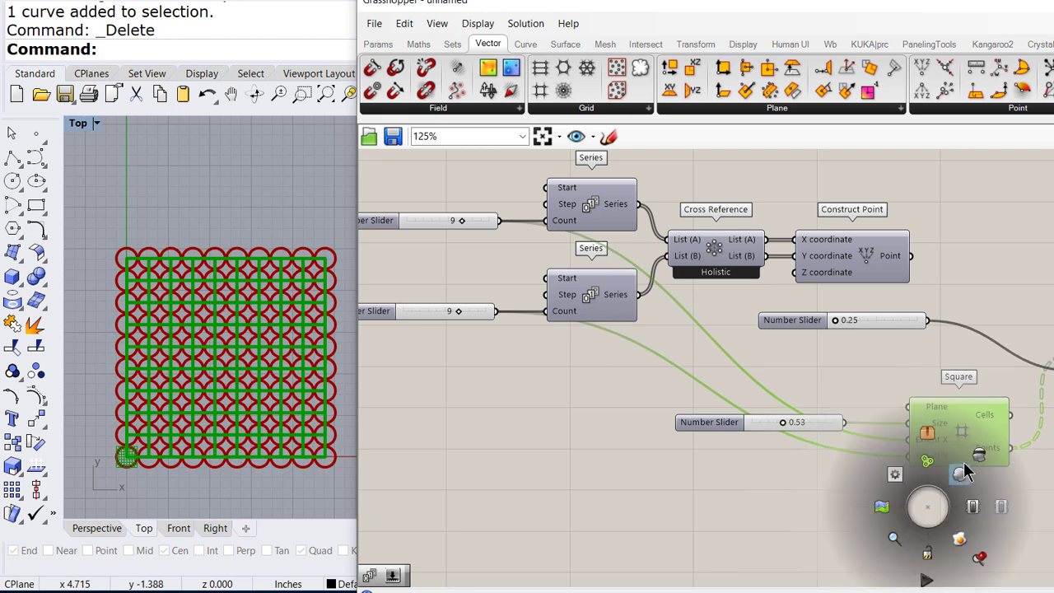
pyautogui.click(975, 456)
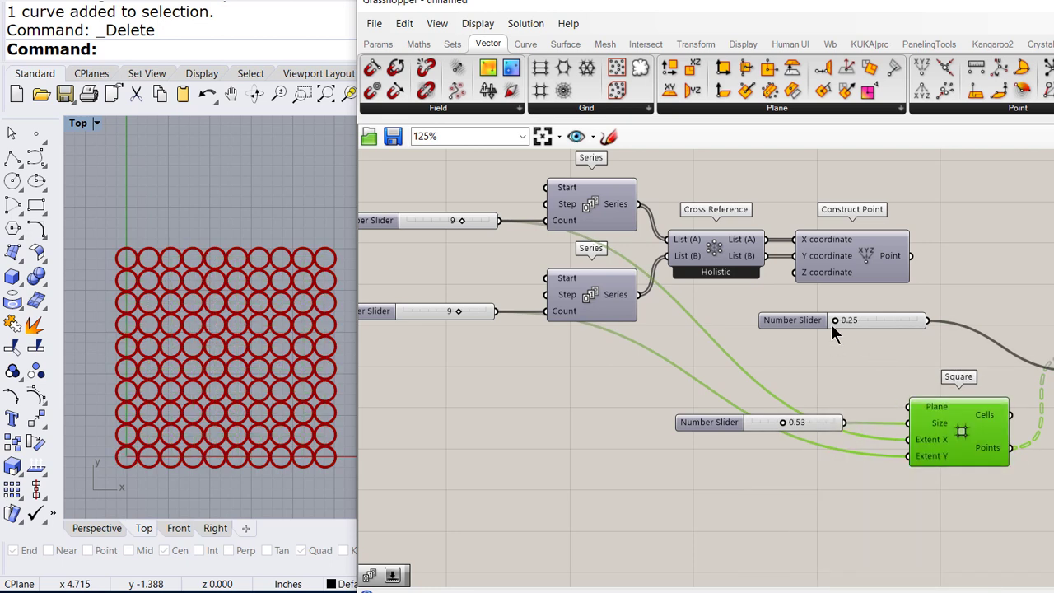
pyautogui.moveTo(836, 325)
pyautogui.mouseDown()
pyautogui.moveTo(860, 324)
pyautogui.moveTo(836, 325)
pyautogui.mouseUp()
# Set the grid Size to 0.86 and the Count sliders to 3 and 6
pyautogui.moveTo(783, 422); pyautogui.dragTo(820, 425)
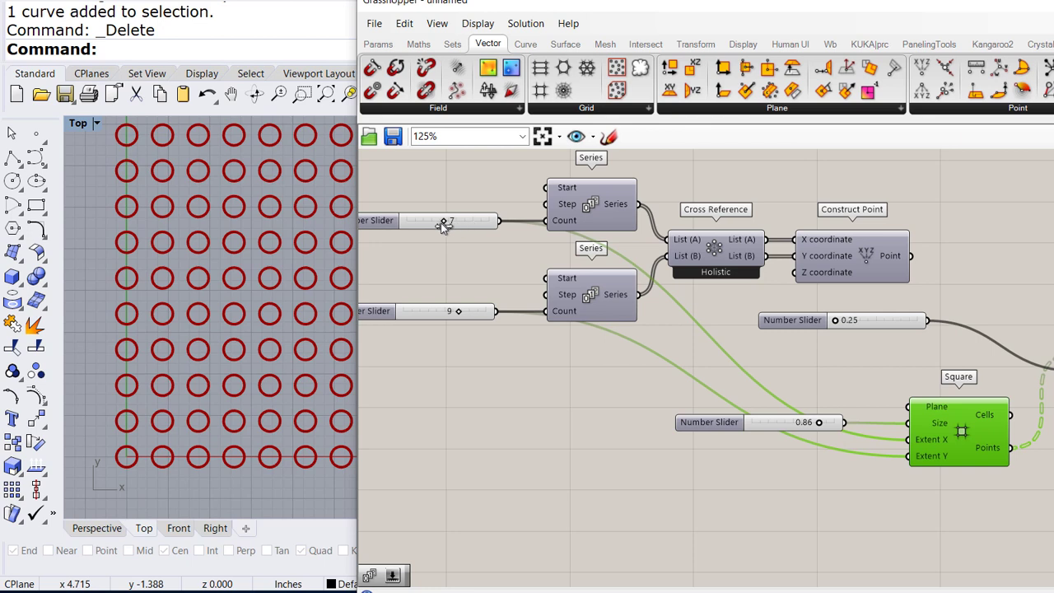
pyautogui.moveTo(443, 224); pyautogui.dragTo(406, 222)
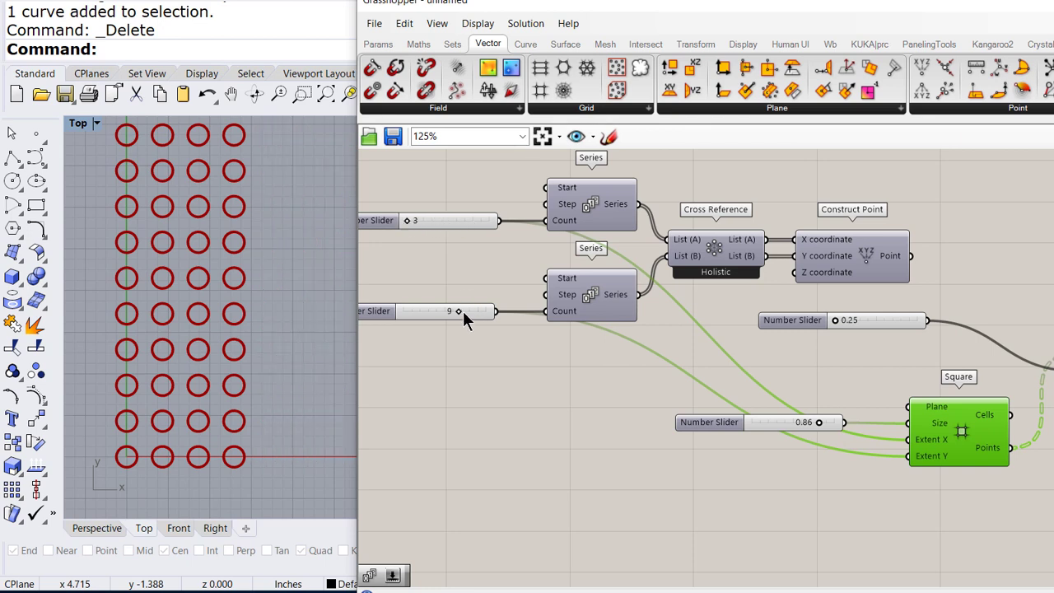
pyautogui.moveTo(459, 311); pyautogui.dragTo(430, 312)
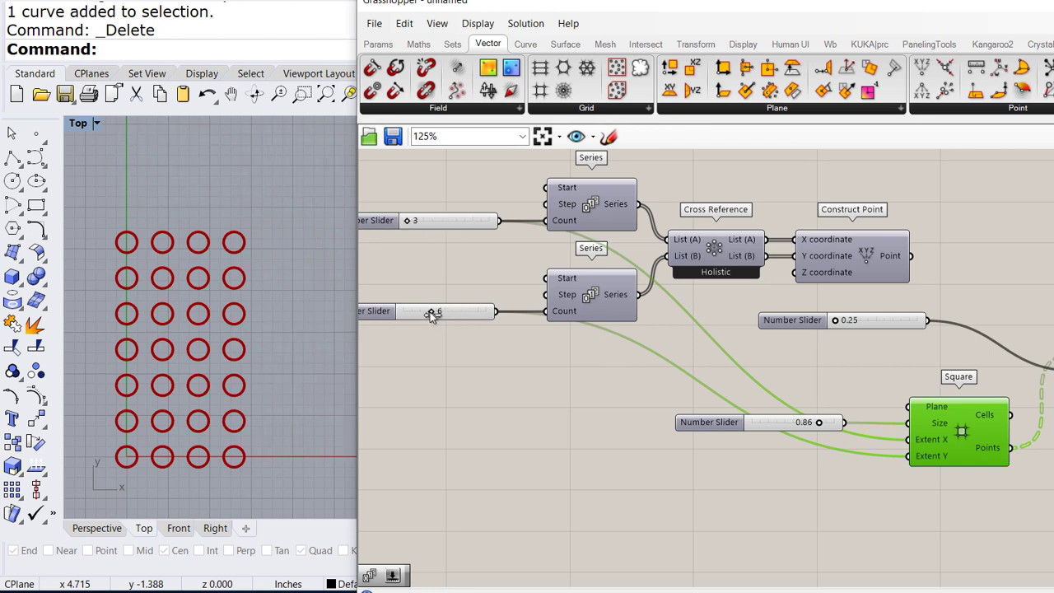
# Move the Circle component up on the canvas
pyautogui.scroll(2, 206, 313)
pyautogui.scroll(2, 216, 325)
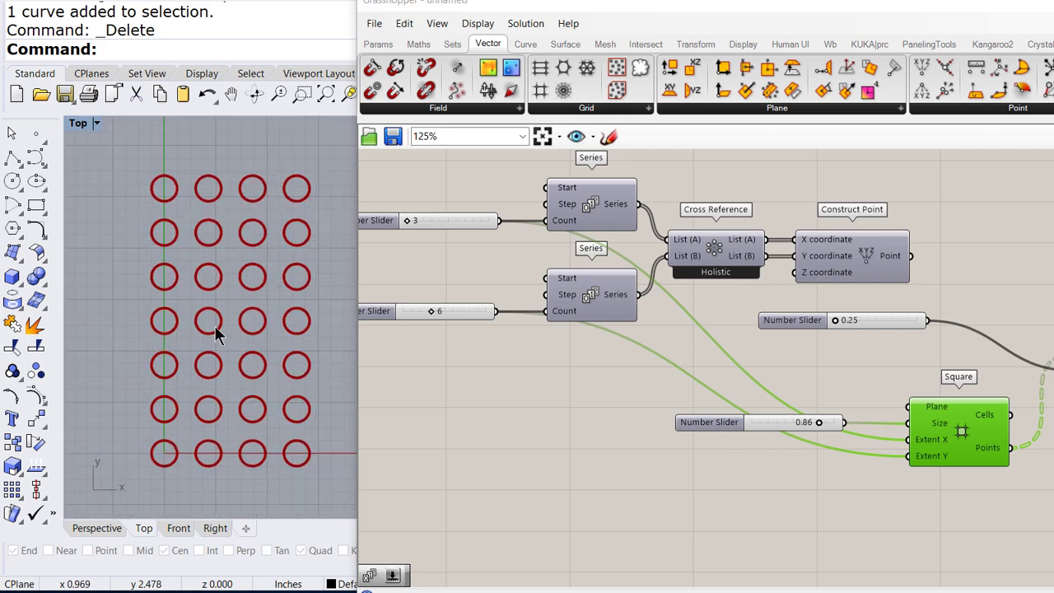
pyautogui.scroll(1, 223, 328)
pyautogui.moveTo(949, 361); pyautogui.dragTo(805, 356, button='right')
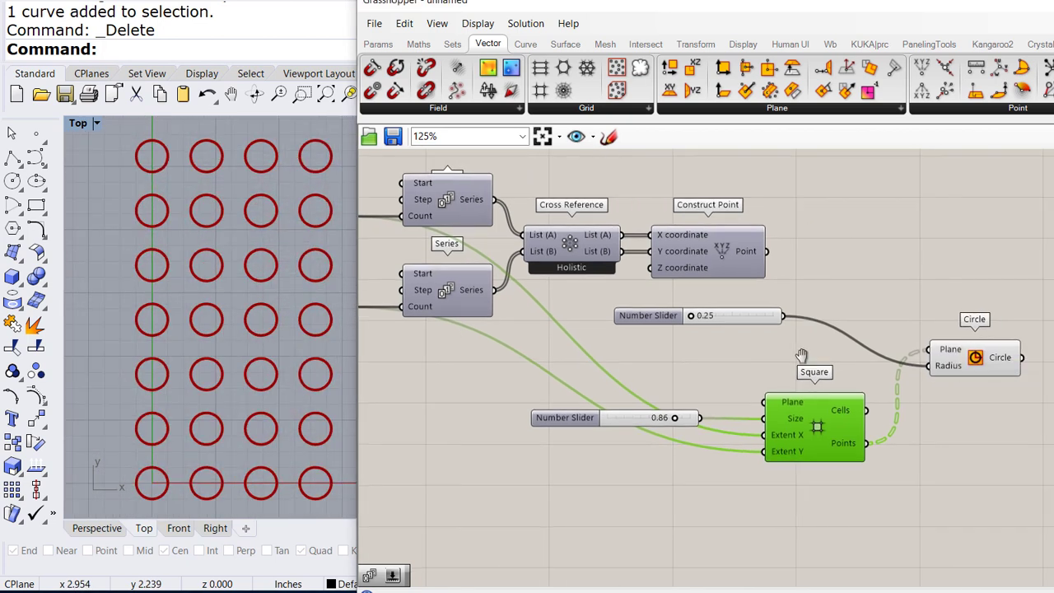
pyautogui.moveTo(978, 359); pyautogui.dragTo(991, 310)
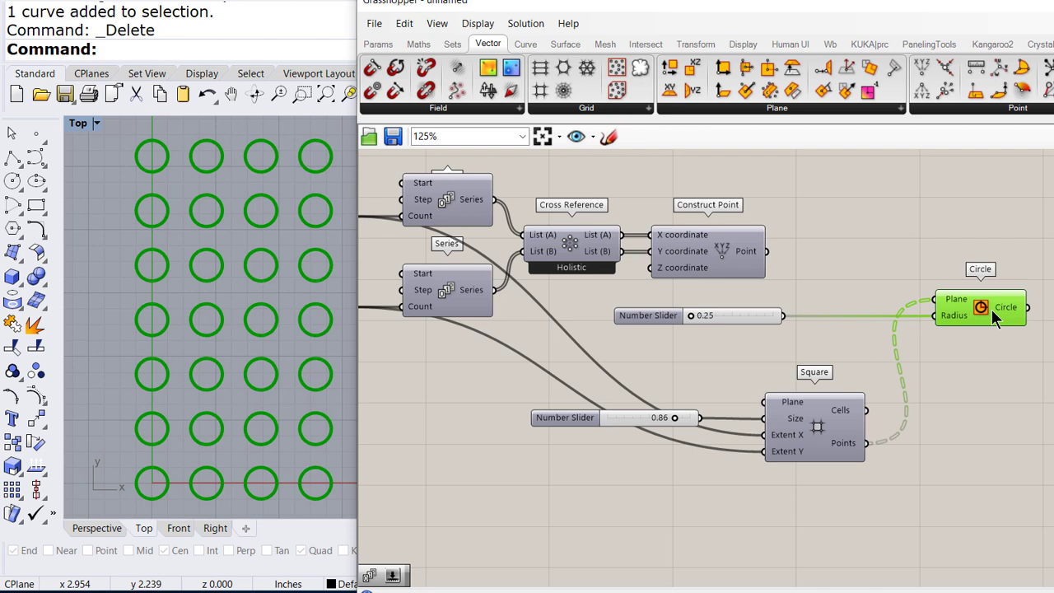
pyautogui.click(986, 437)
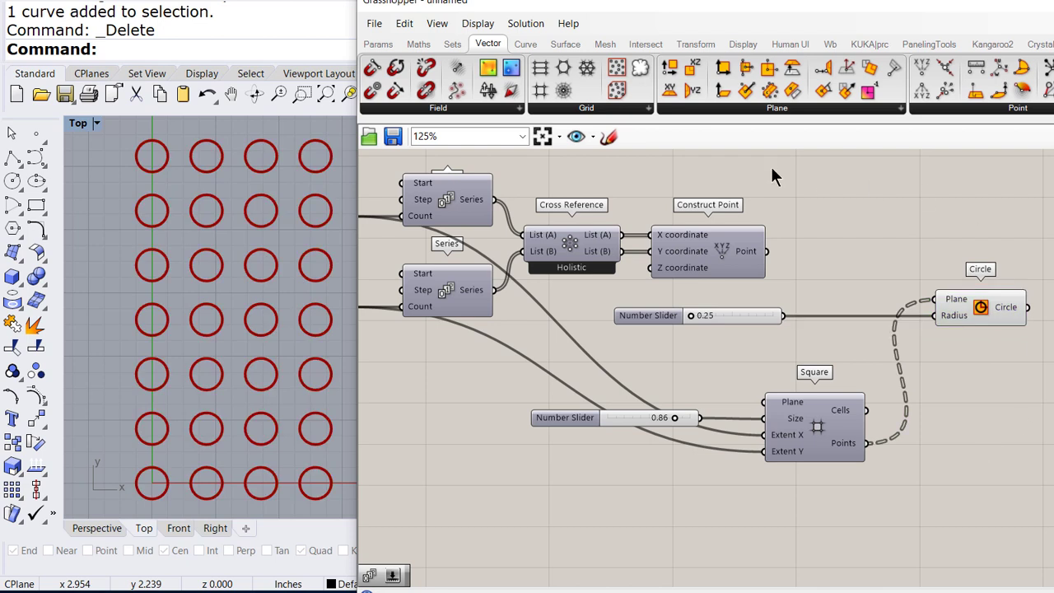